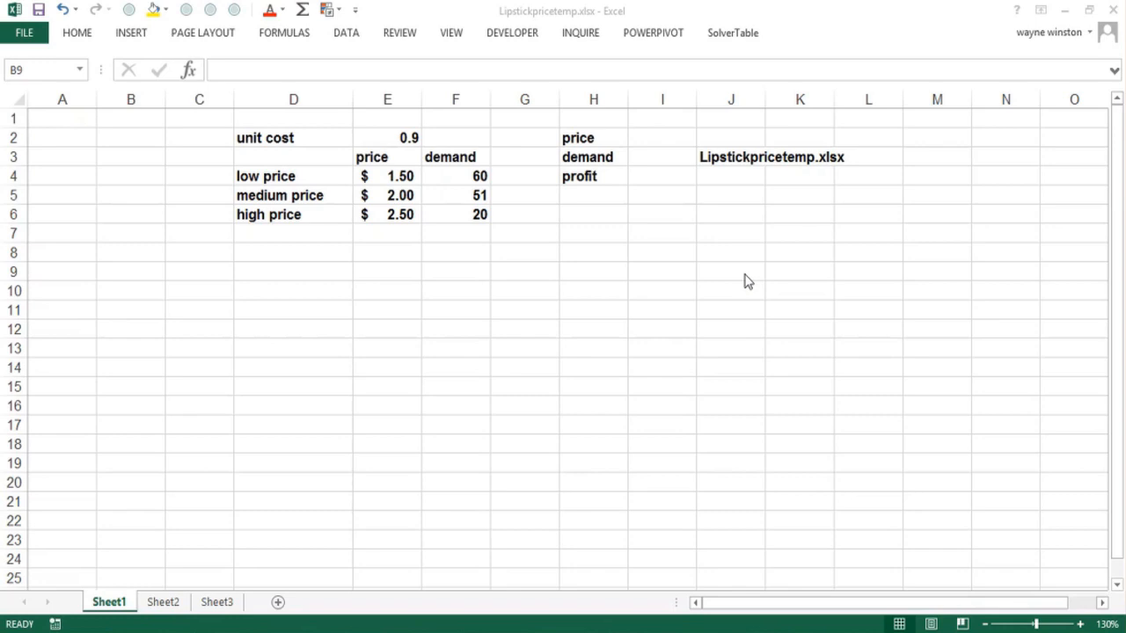
Step: Enter the book title "Power Pricing" in cell J7
double_click(722, 218)
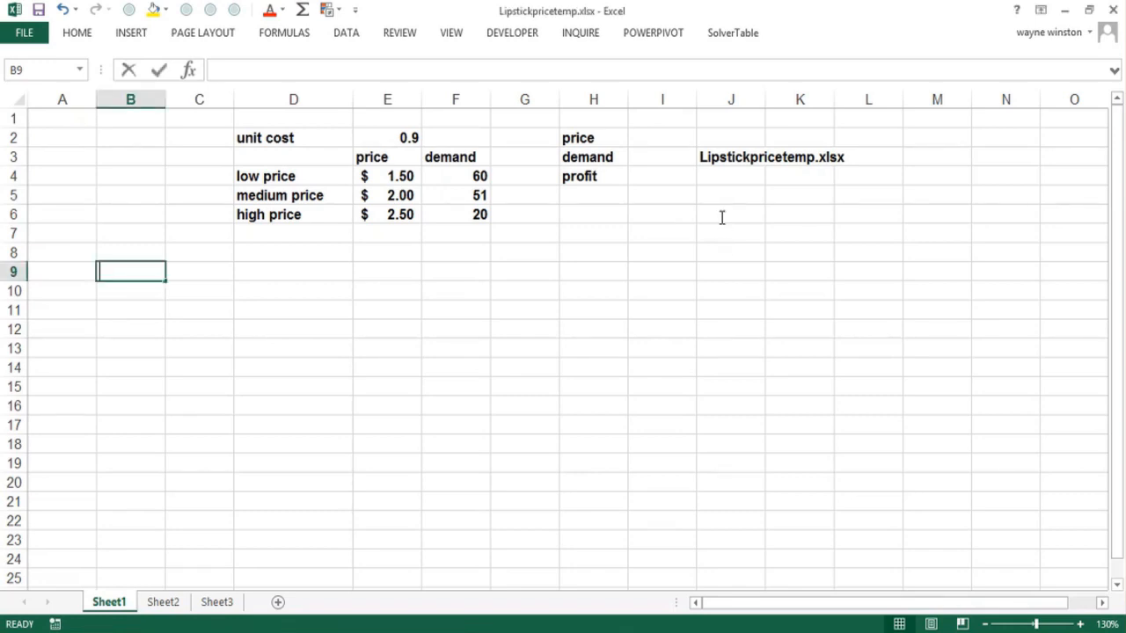
left_click(736, 234)
type("Po")
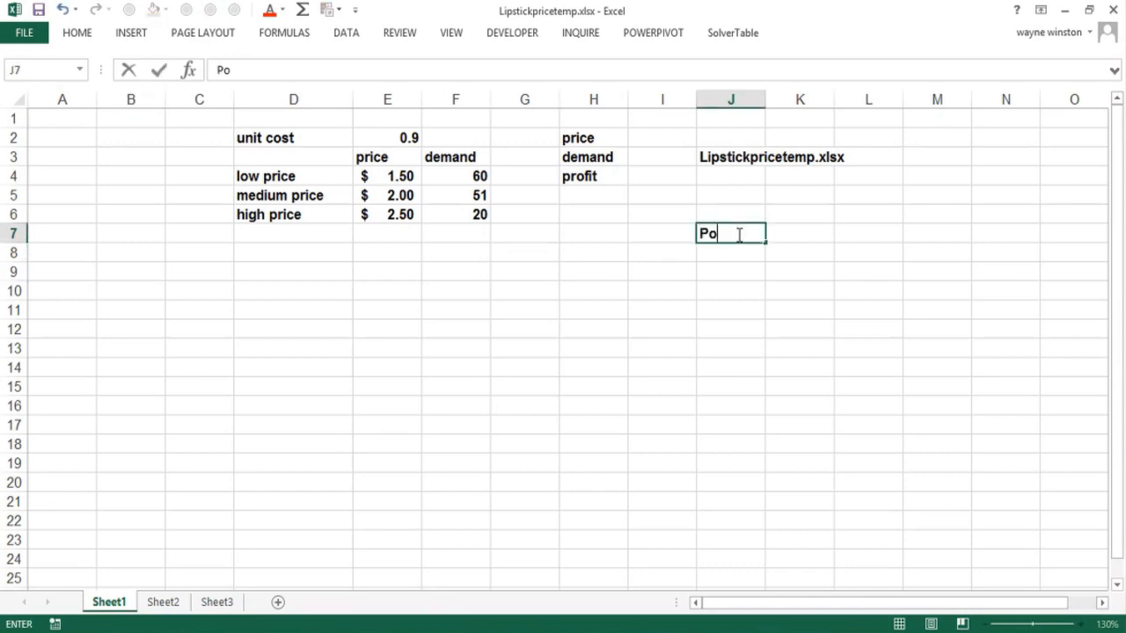
type("wer Pricing")
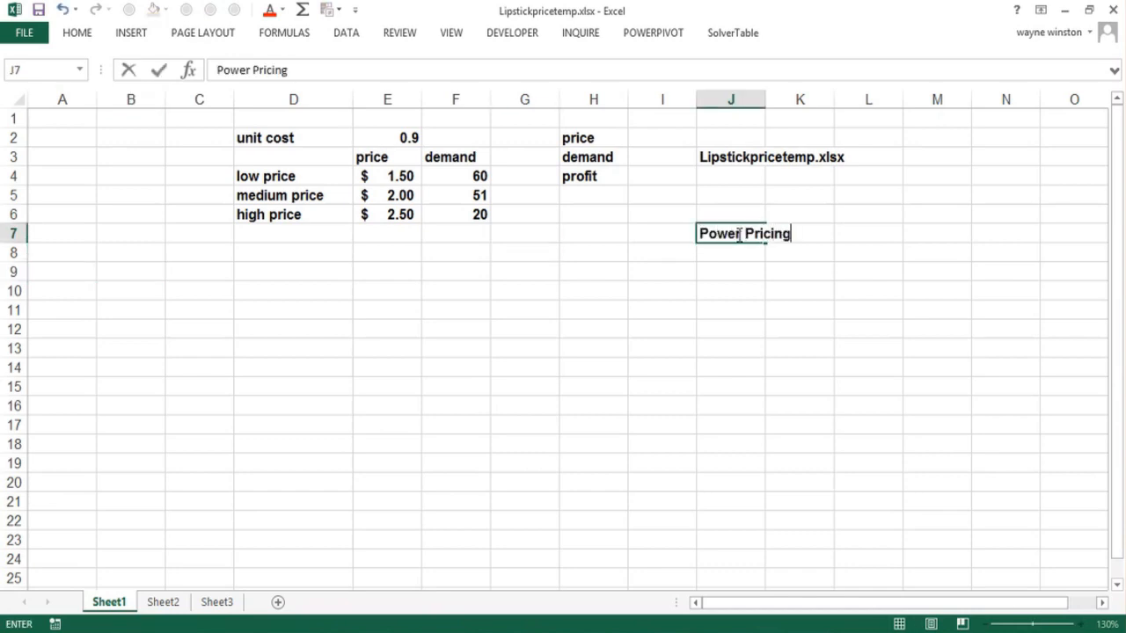
key("Return")
Step: Enter the book author's full name in cell J8, directly under the title
type("Ro")
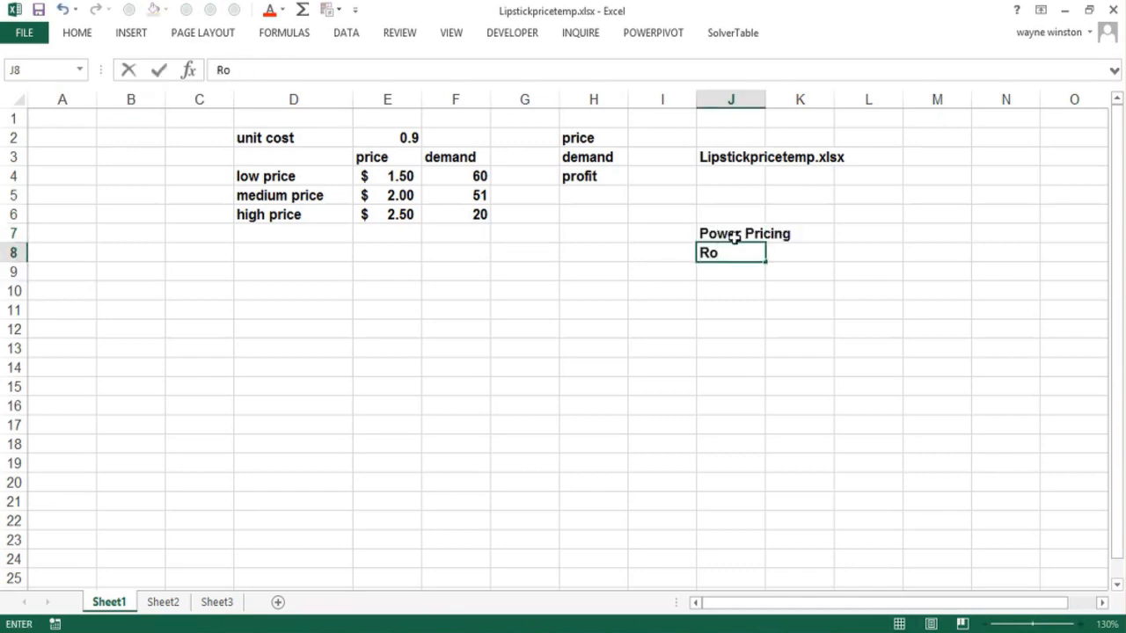
type("eb")
type("bert")
type(" Do")
key("BackSpace")
key("BackSpace")
key("BackSpace")
key("BackSpace")
key("BackSpace")
key("BackSpace")
type("ert Dolan")
key("Return")
key("Return")
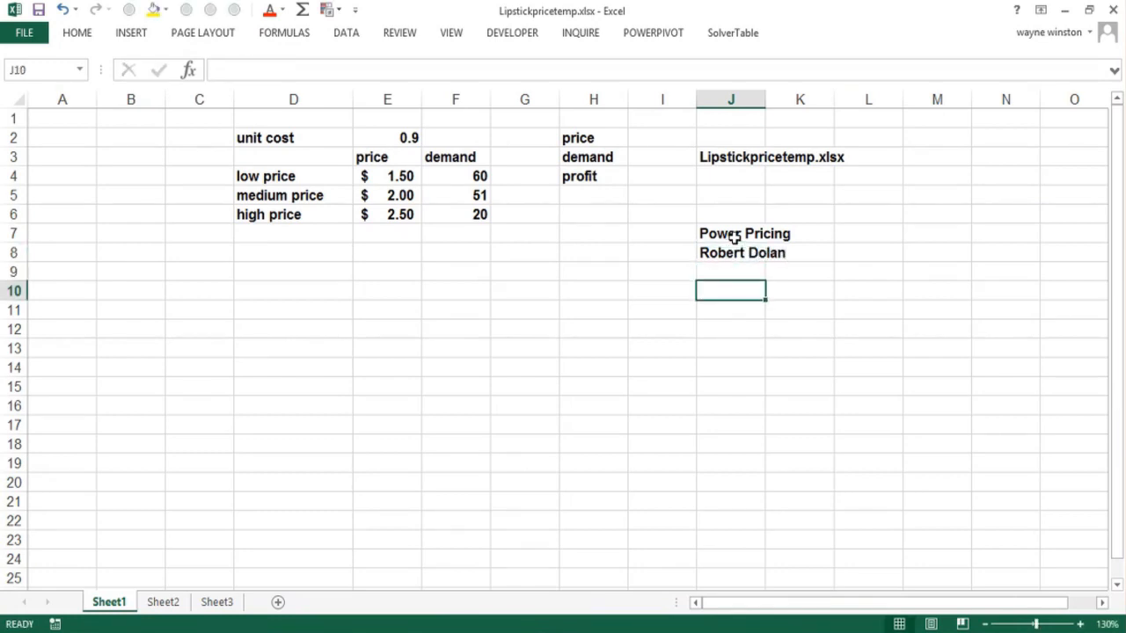
Step: Enter the title "Marketing Analytics" in cell J10
type("Marketing")
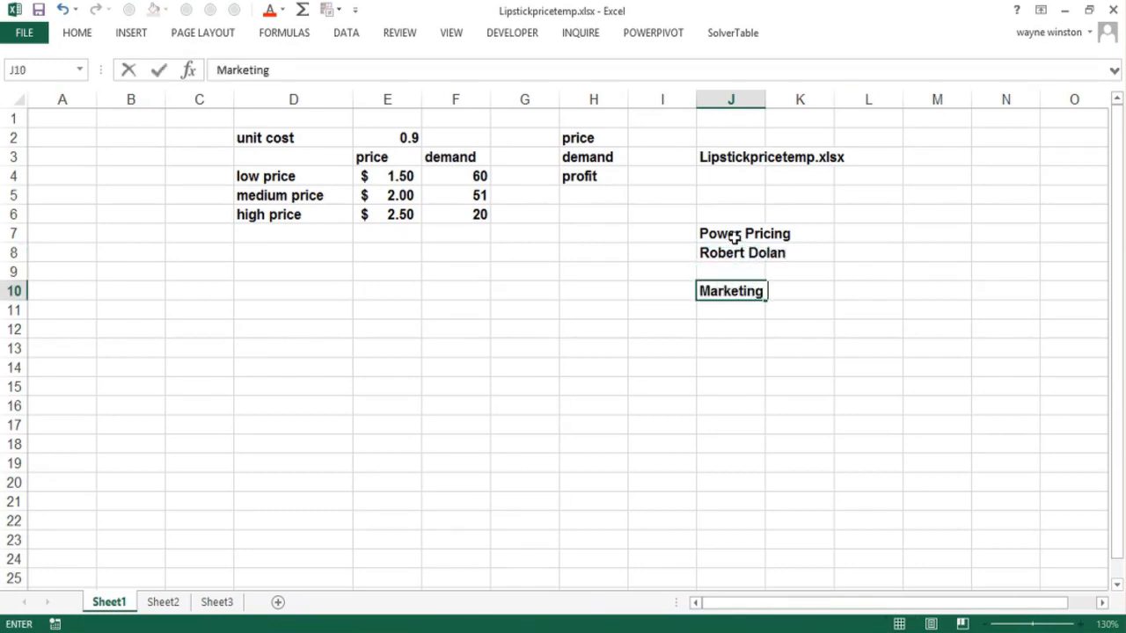
type(" Analy")
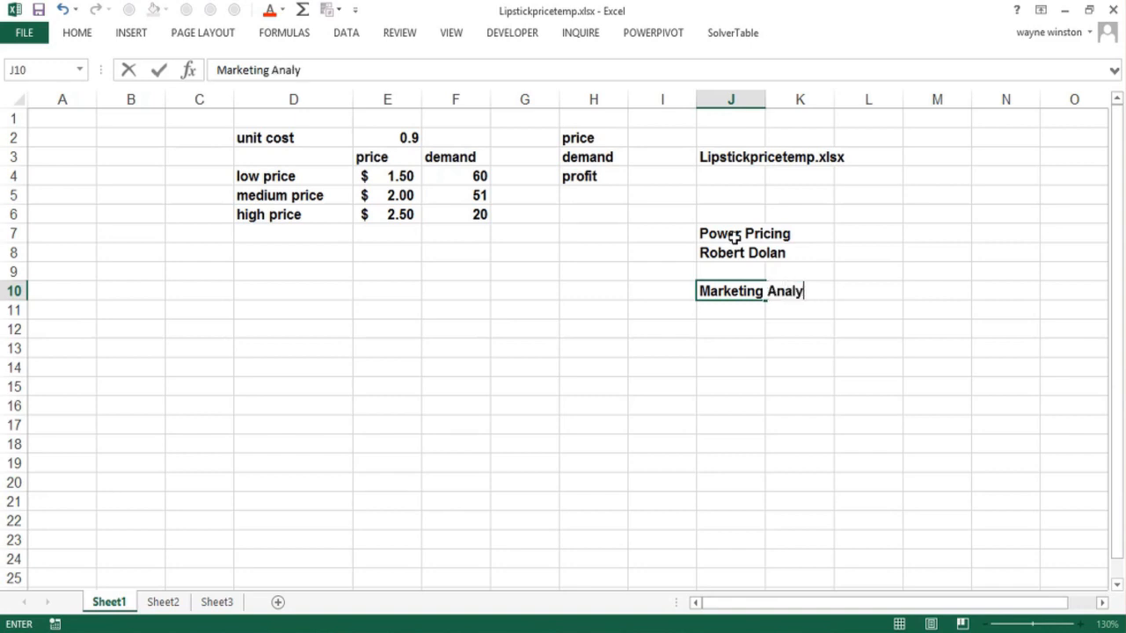
type("tics")
key("Return")
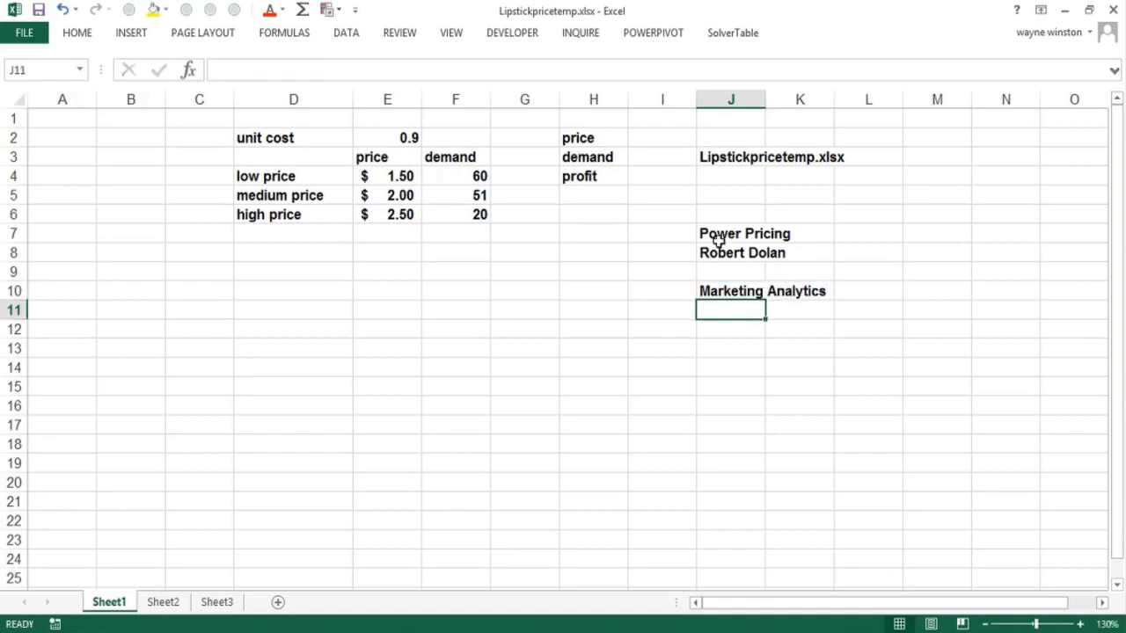
left_click(545, 319)
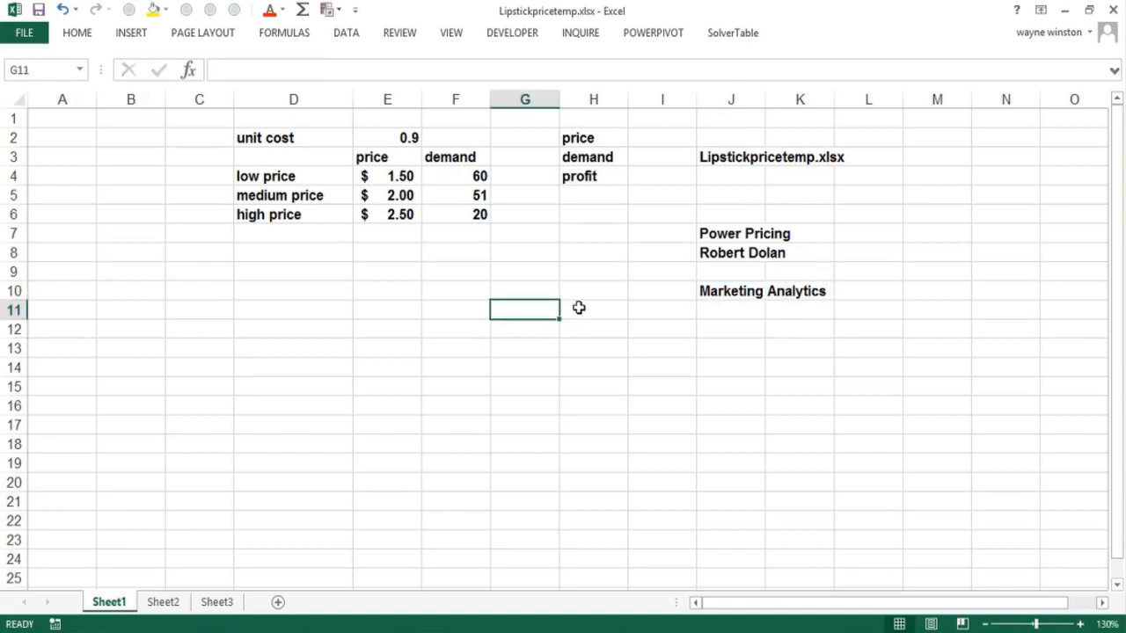
left_click(580, 307)
left_click(585, 293)
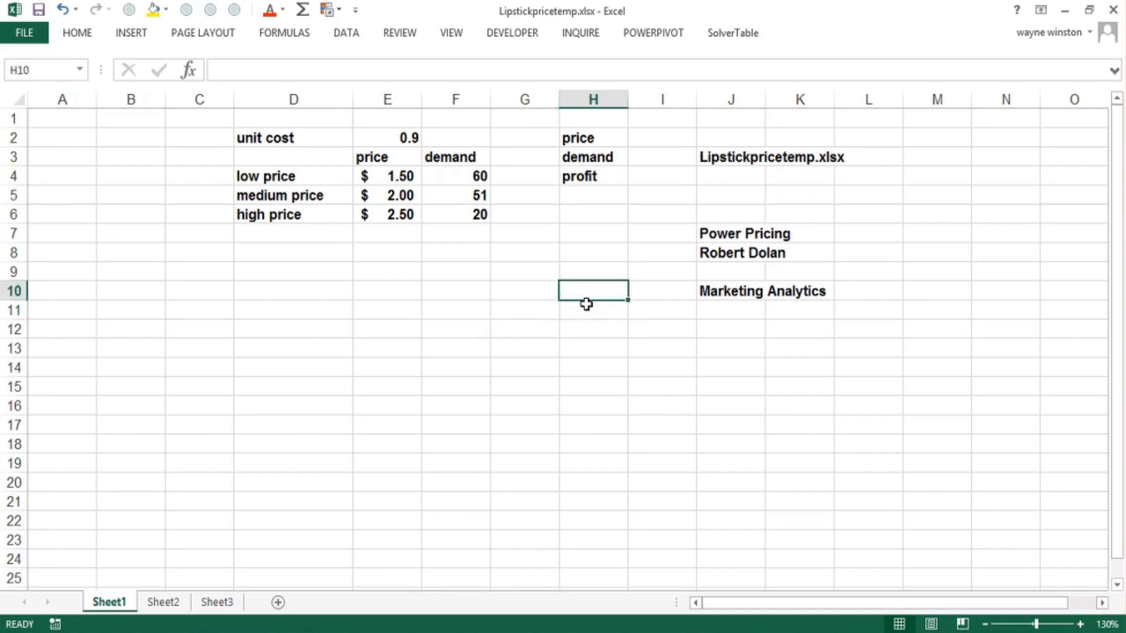
left_click(588, 314)
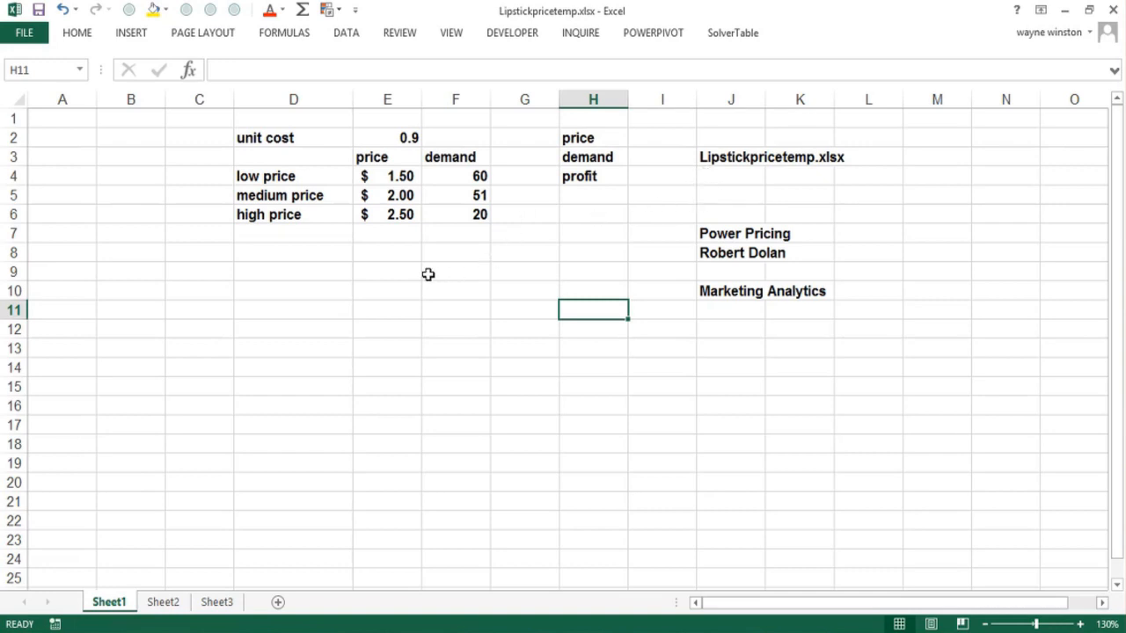
left_click(379, 137)
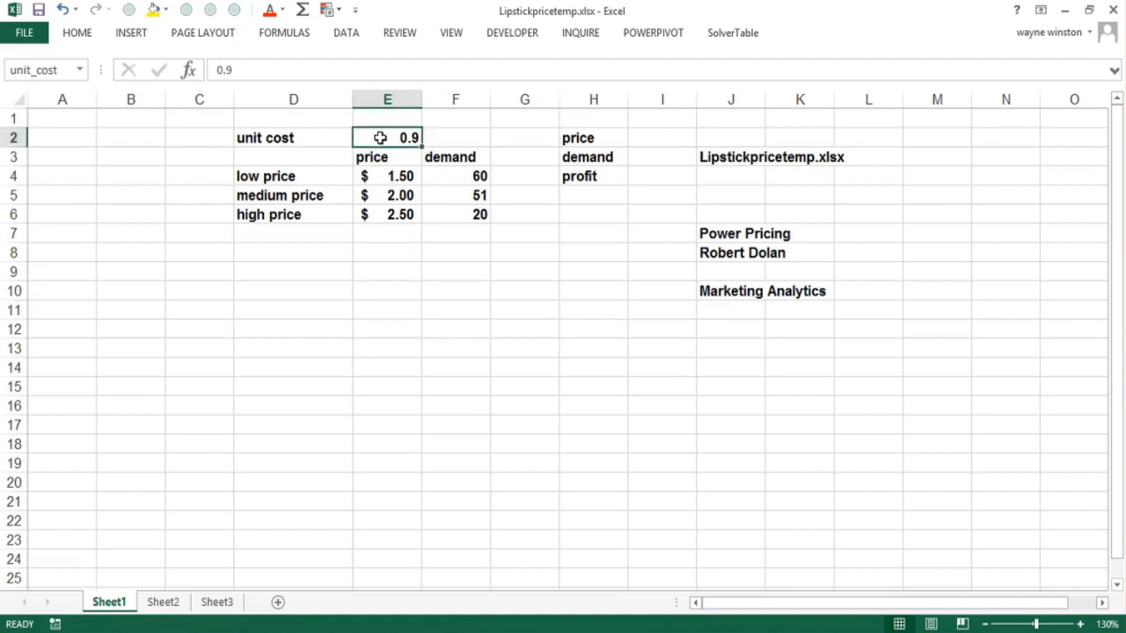
left_click(380, 287)
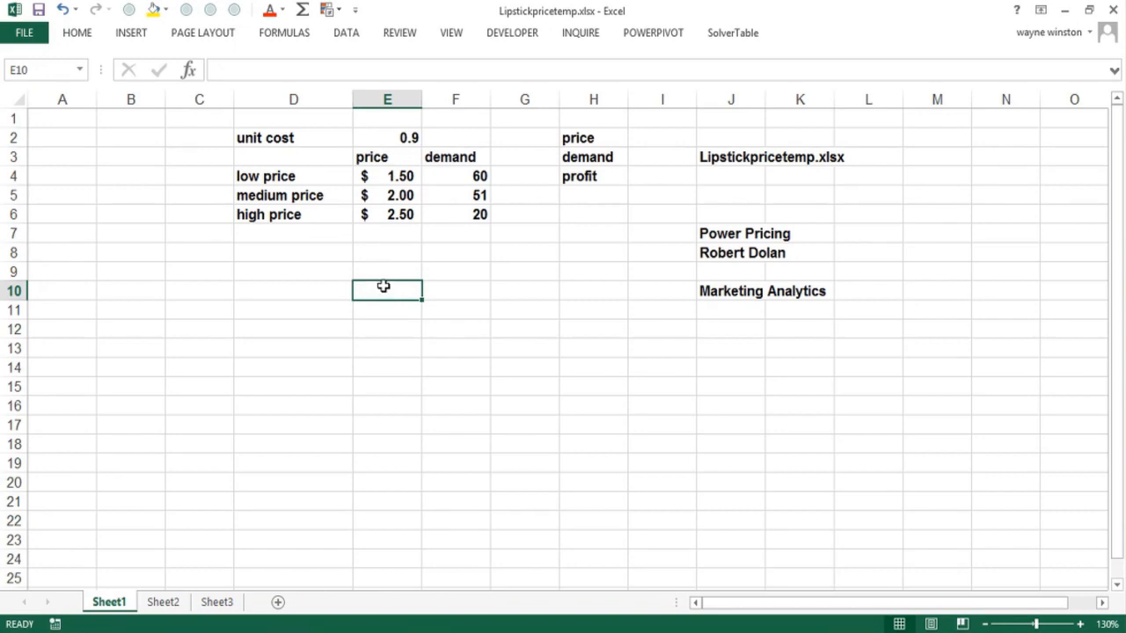
left_click(487, 283)
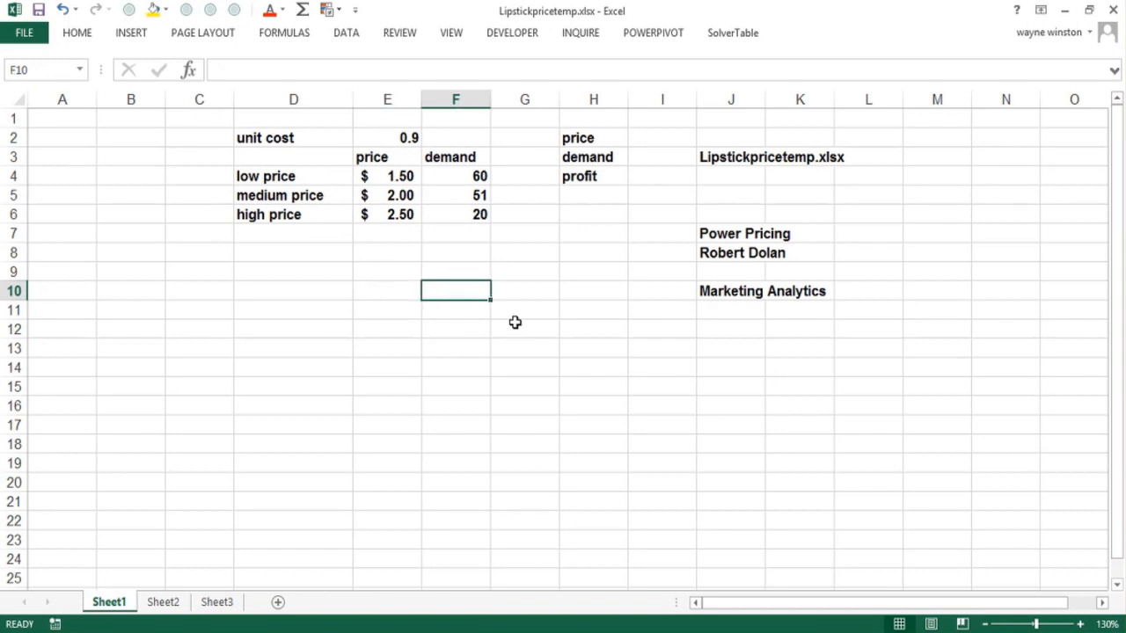
left_click(515, 324)
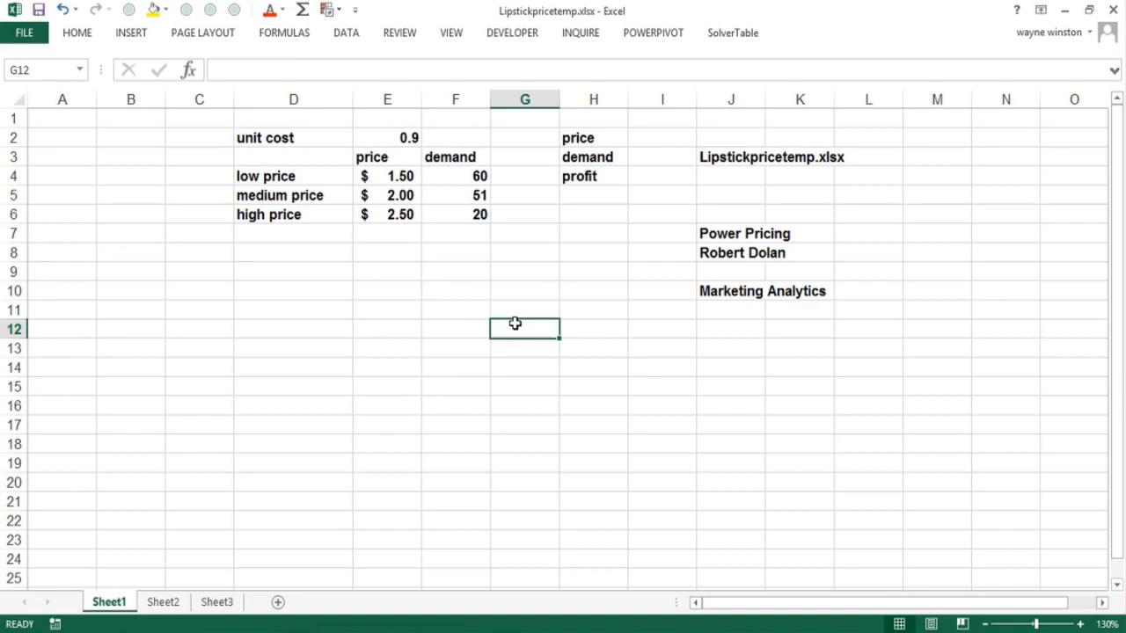
left_click(460, 329)
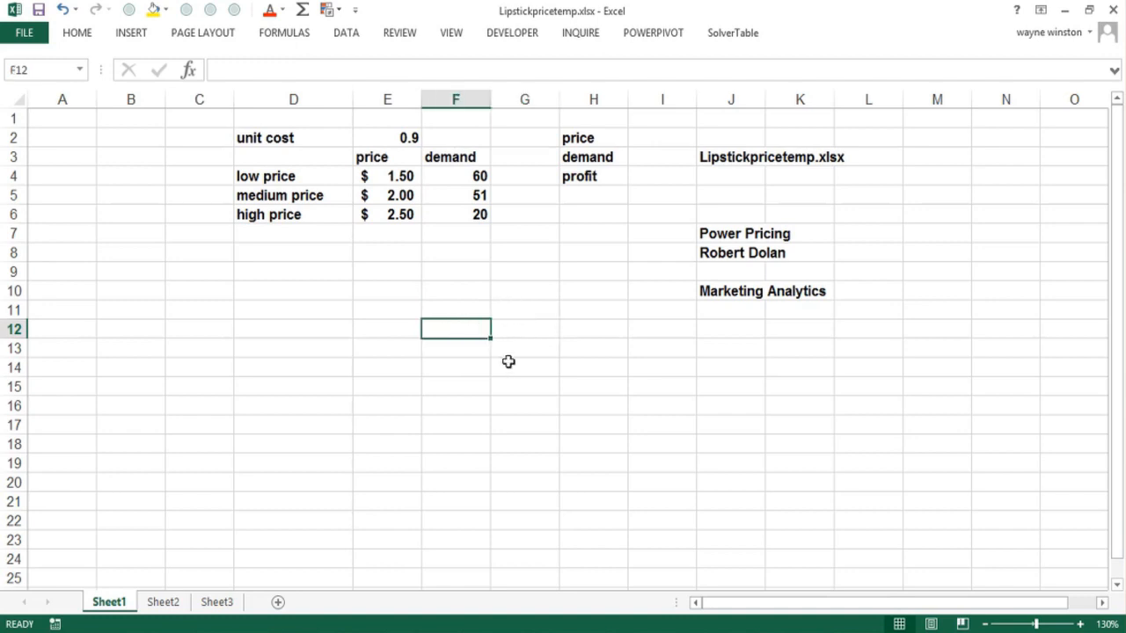
Step: Write the profit expression "(price-unitcost)*demand" as text in cell G12
left_click(548, 329)
type("(pr")
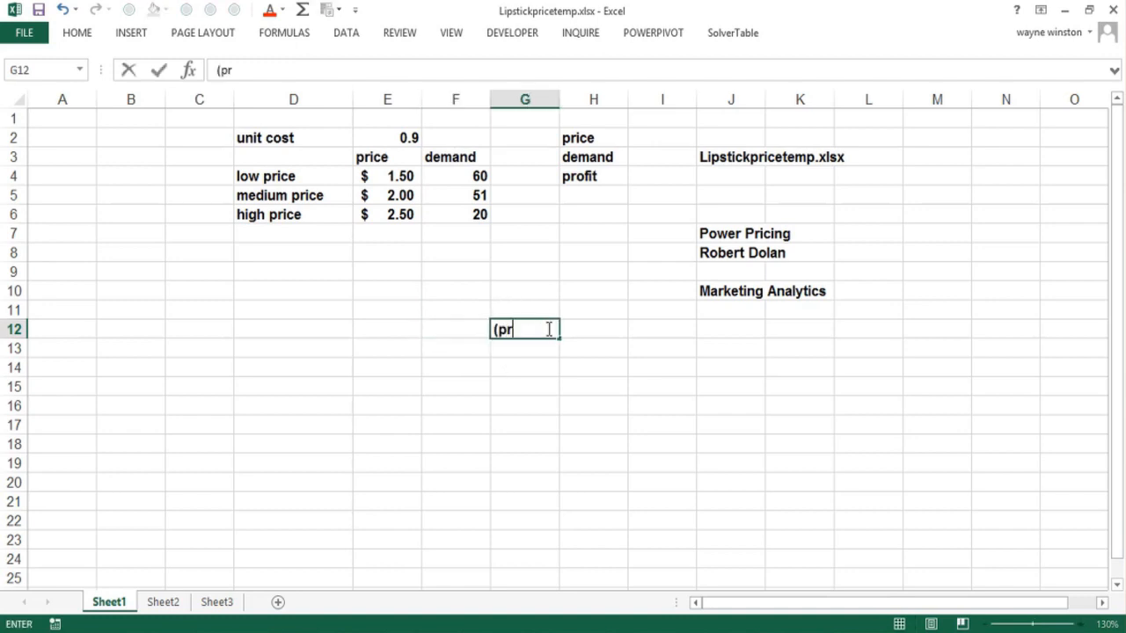
type("ice-unitcost)*")
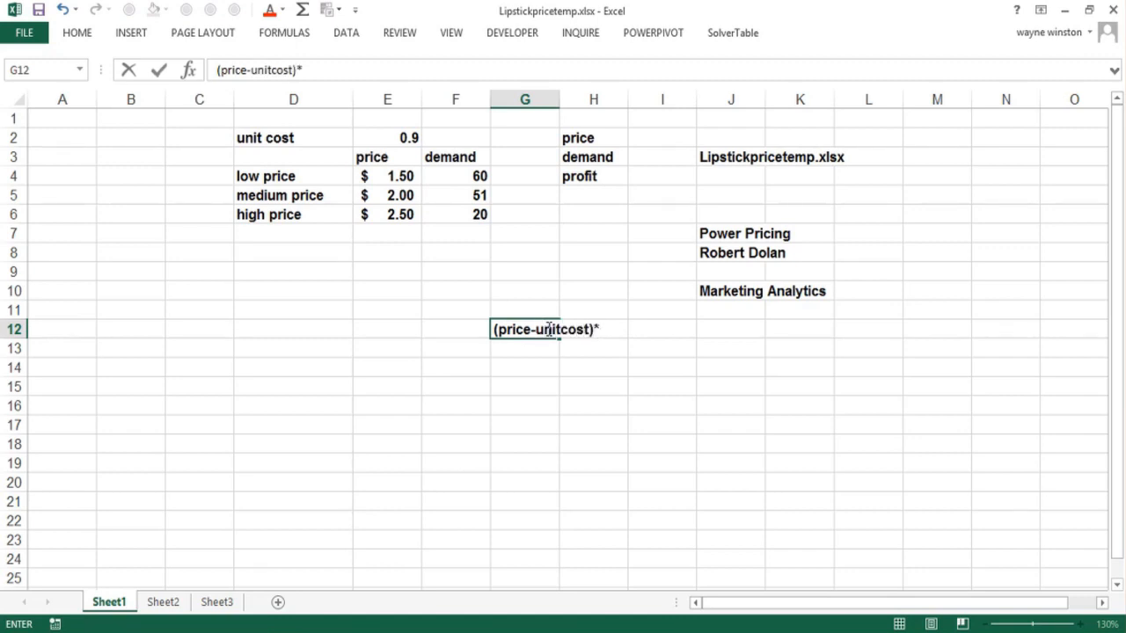
type("demand")
key("Return")
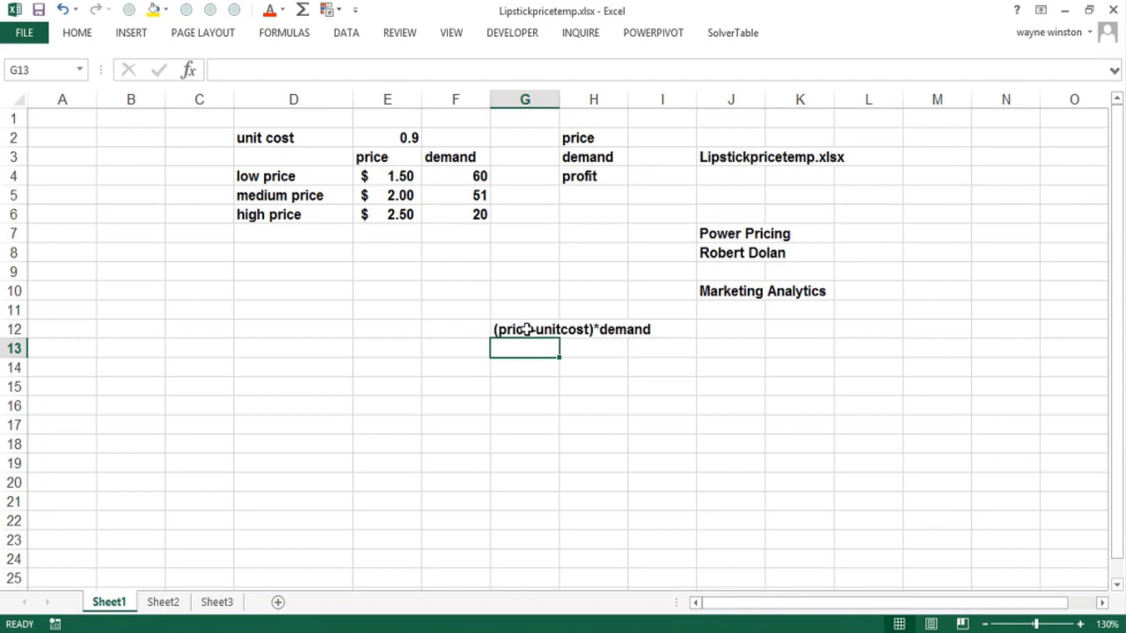
left_click(413, 290)
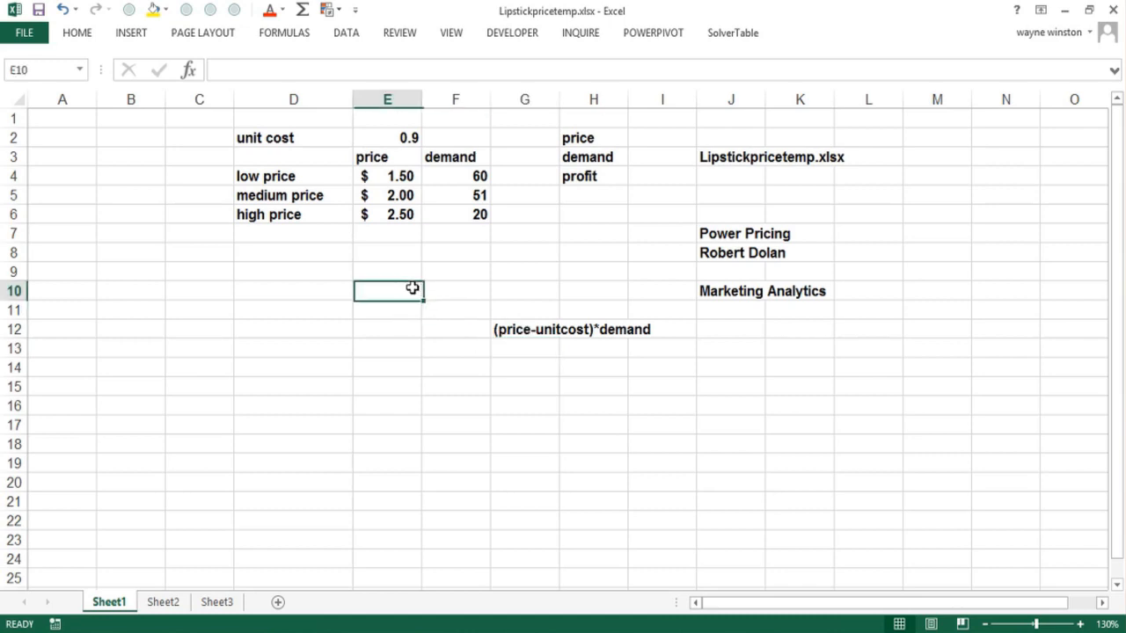
left_click(359, 258)
left_click(326, 254)
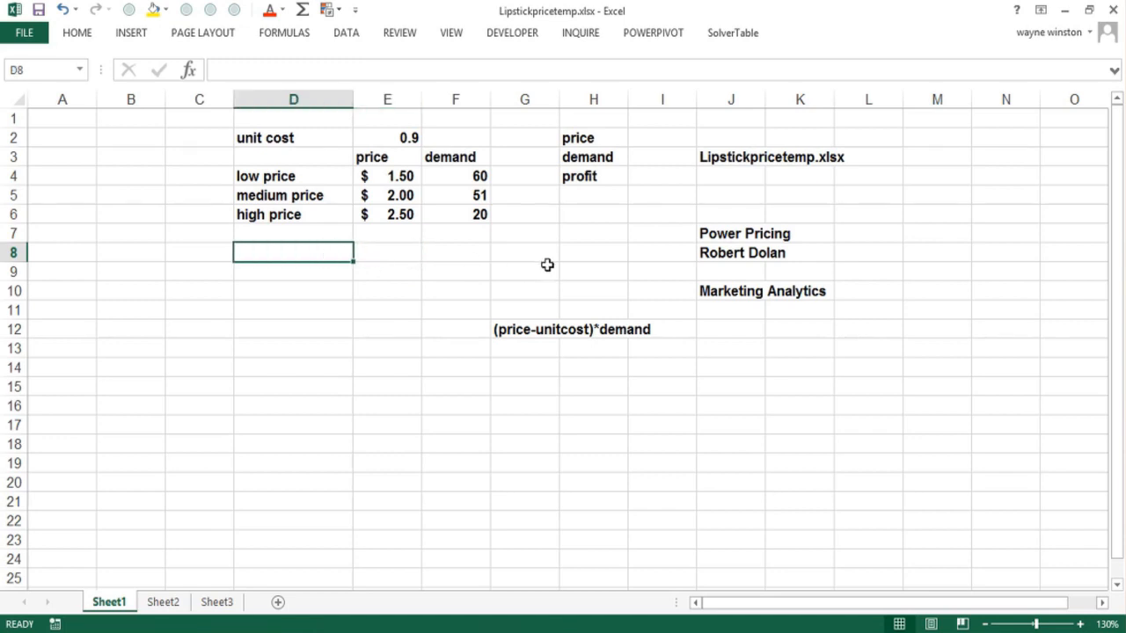
Step: Enter the note "Trend curve Polynomial" in cell I14
left_click(669, 363)
type("T")
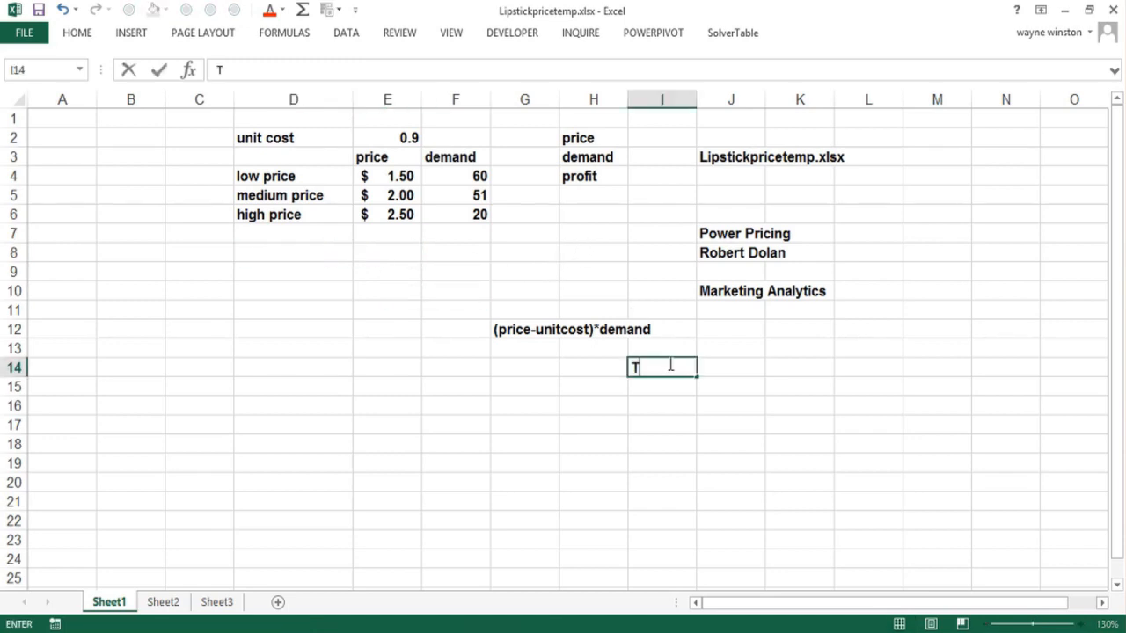
type("rend curve ")
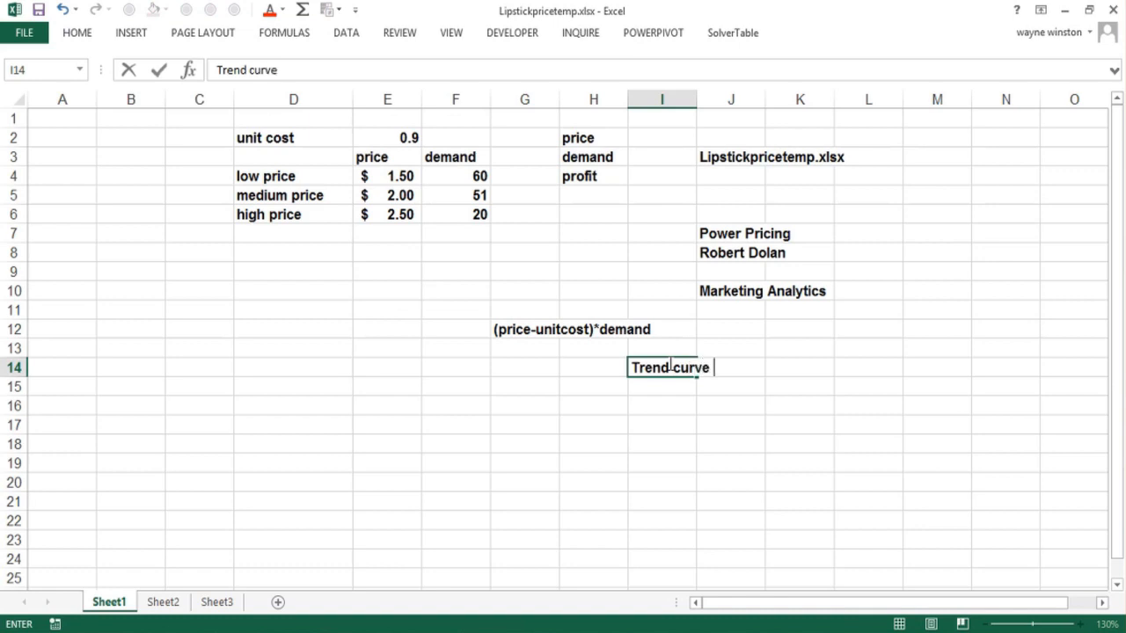
type("Polynom")
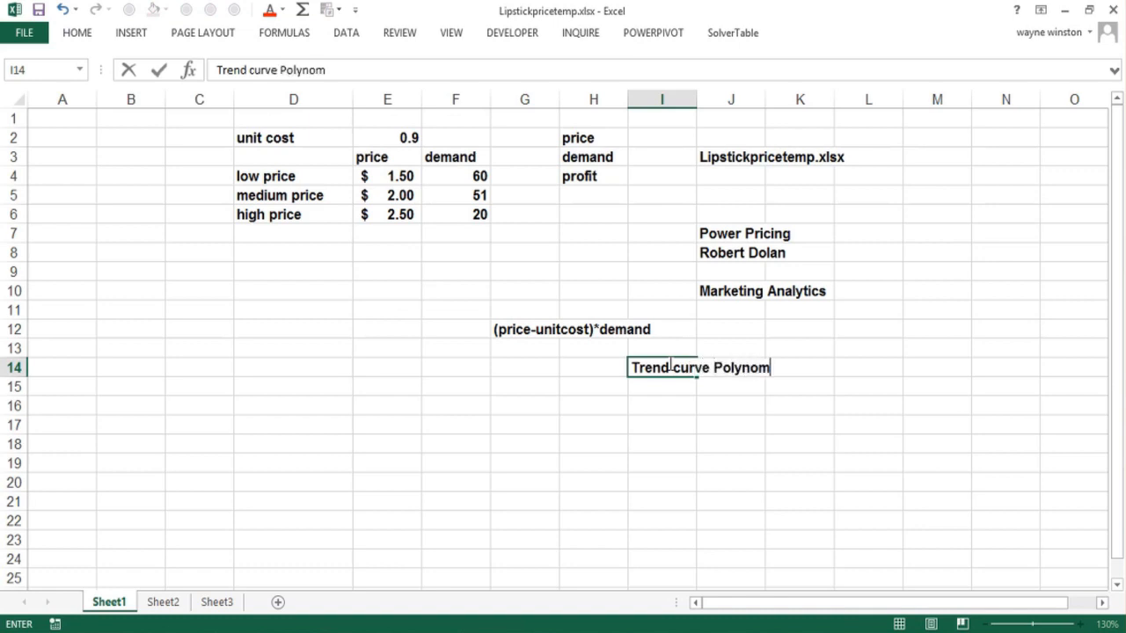
type("ial")
key("Return")
Step: Enter the note "Quadratic Curve" in cell I15, below the trend curve note
type("Qua")
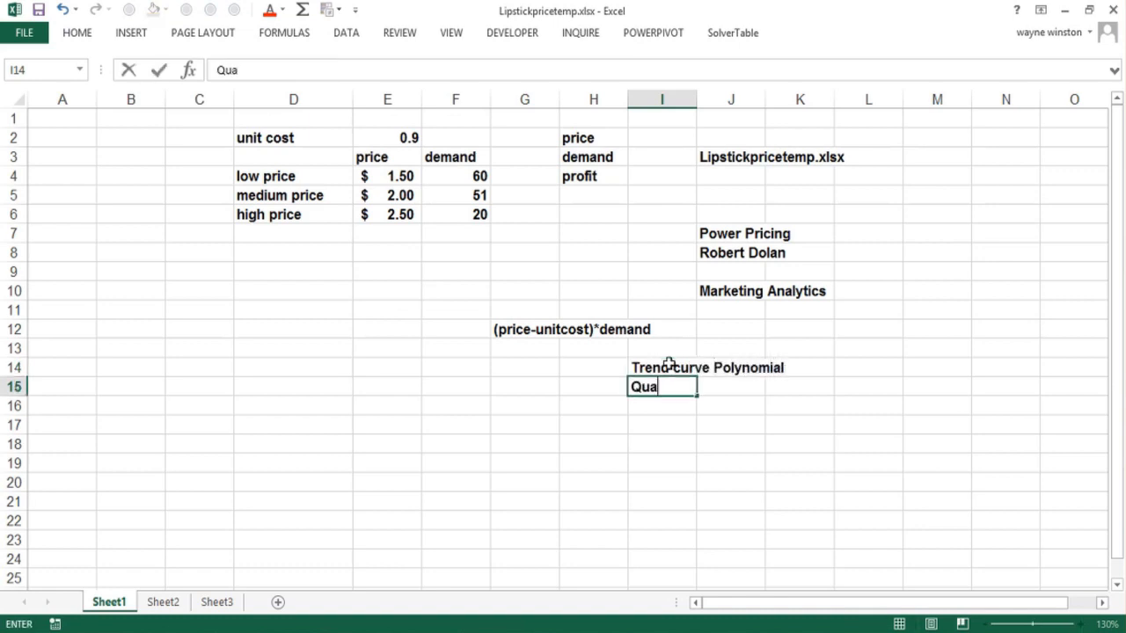
type("dratic")
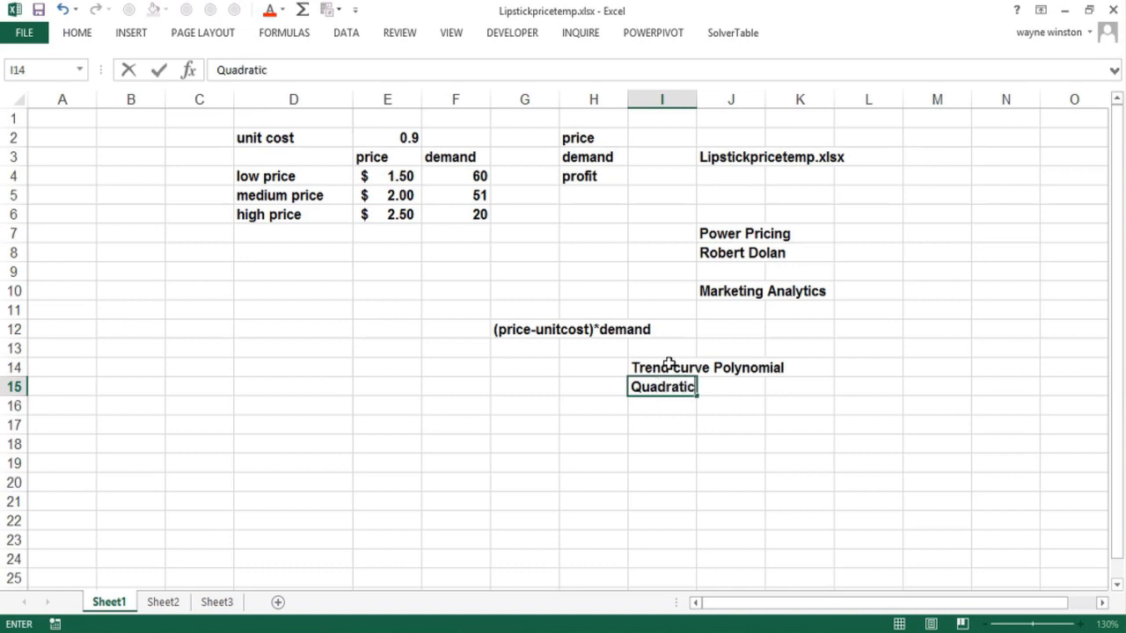
type(" Curvw")
type("e")
key("Return")
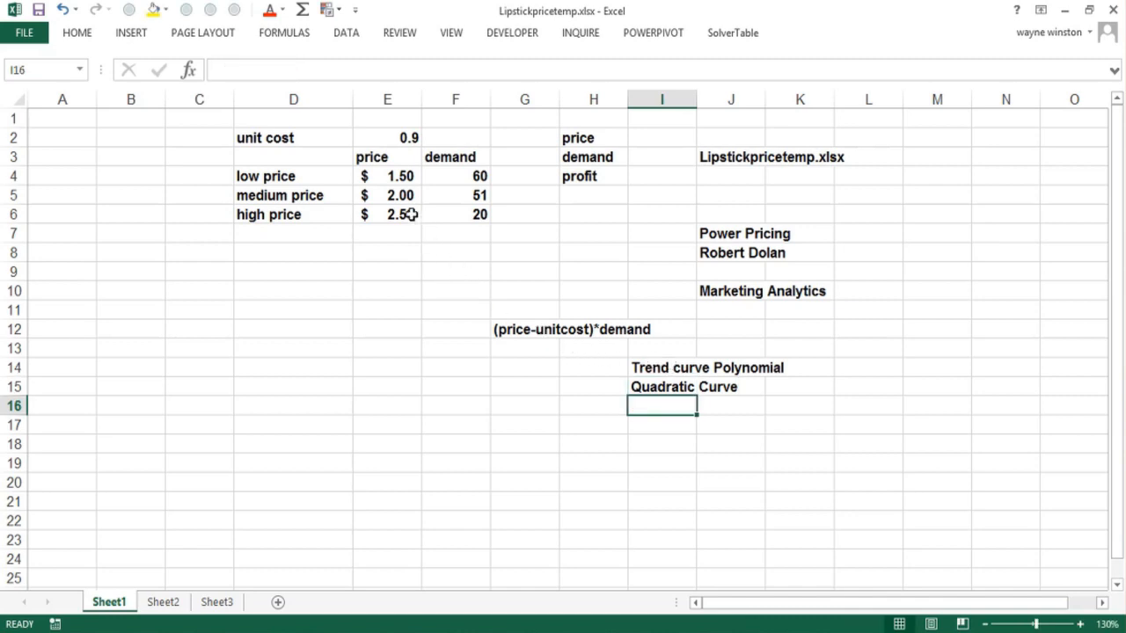
Step: Examine the low, medium and high prices and their matching demand values in the price table
left_click(397, 176)
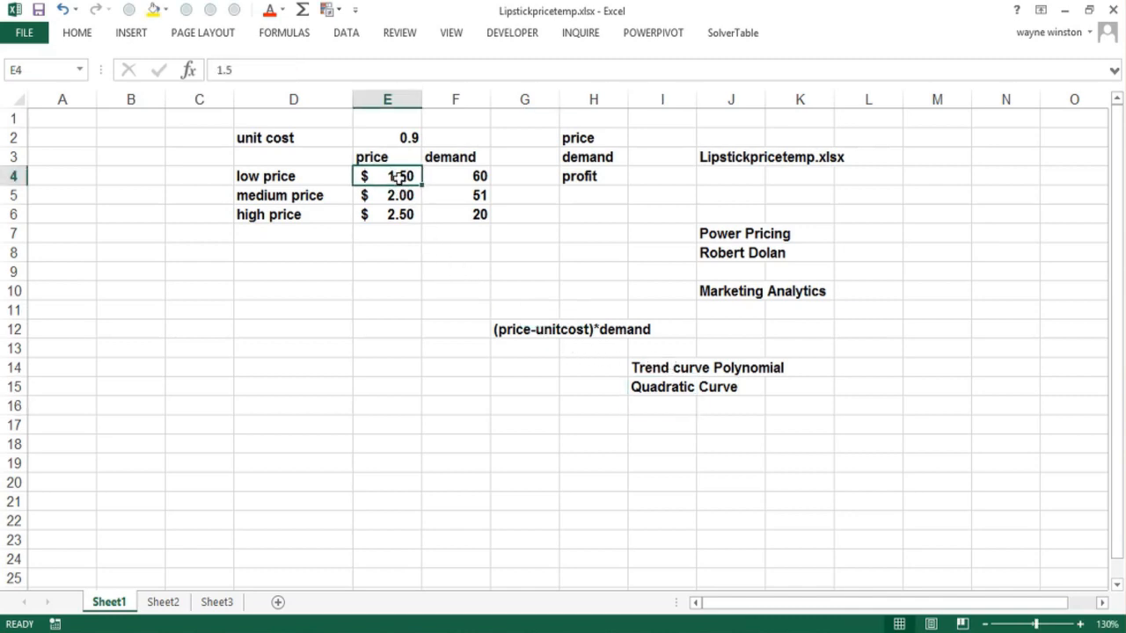
left_click(380, 218)
left_click(429, 327)
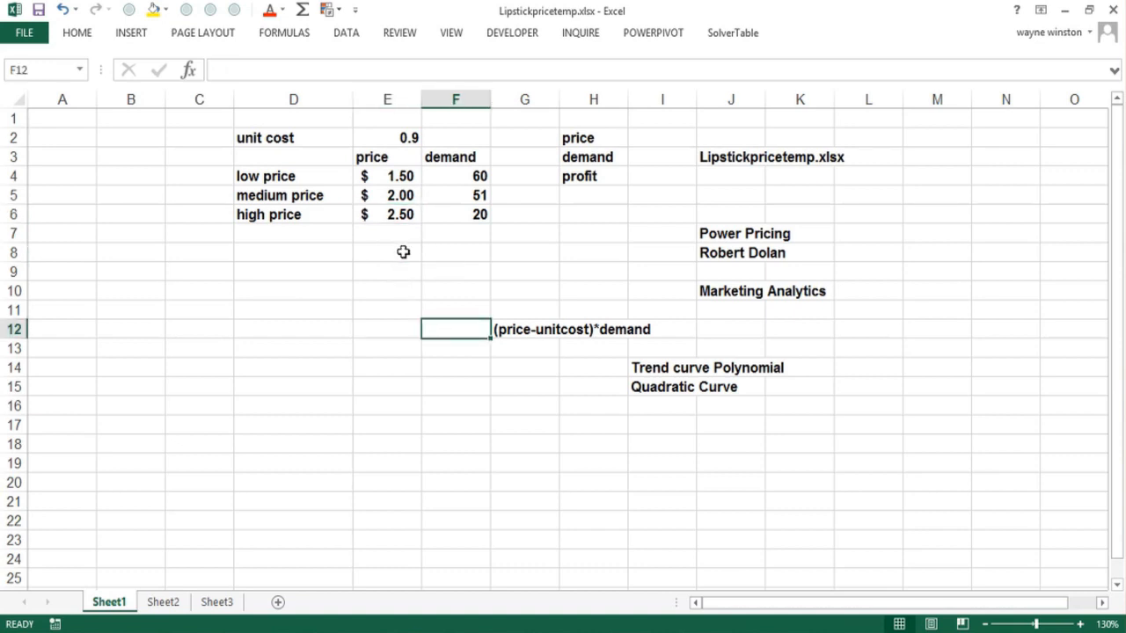
left_click(396, 174)
left_click(392, 216)
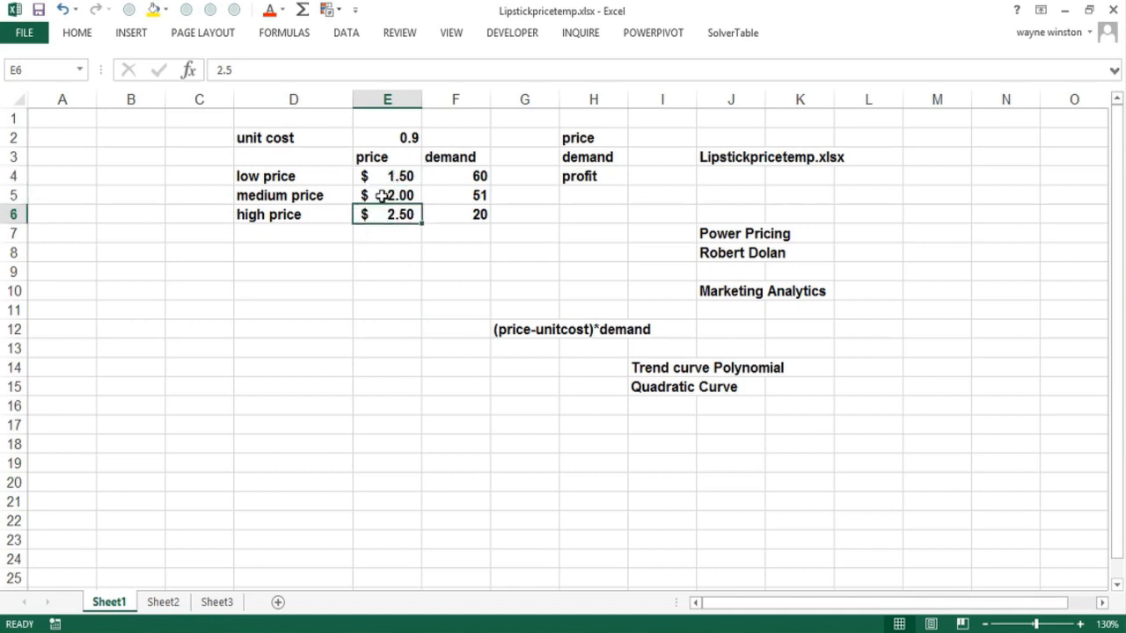
left_click(380, 196)
left_click(457, 177)
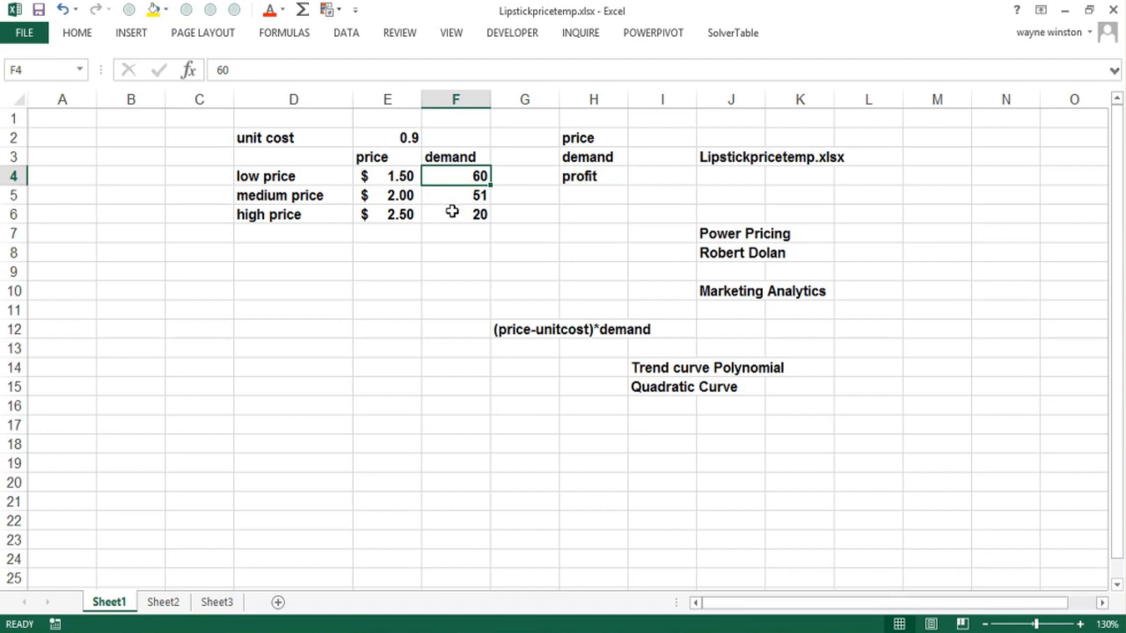
left_click(452, 212)
left_click(452, 199)
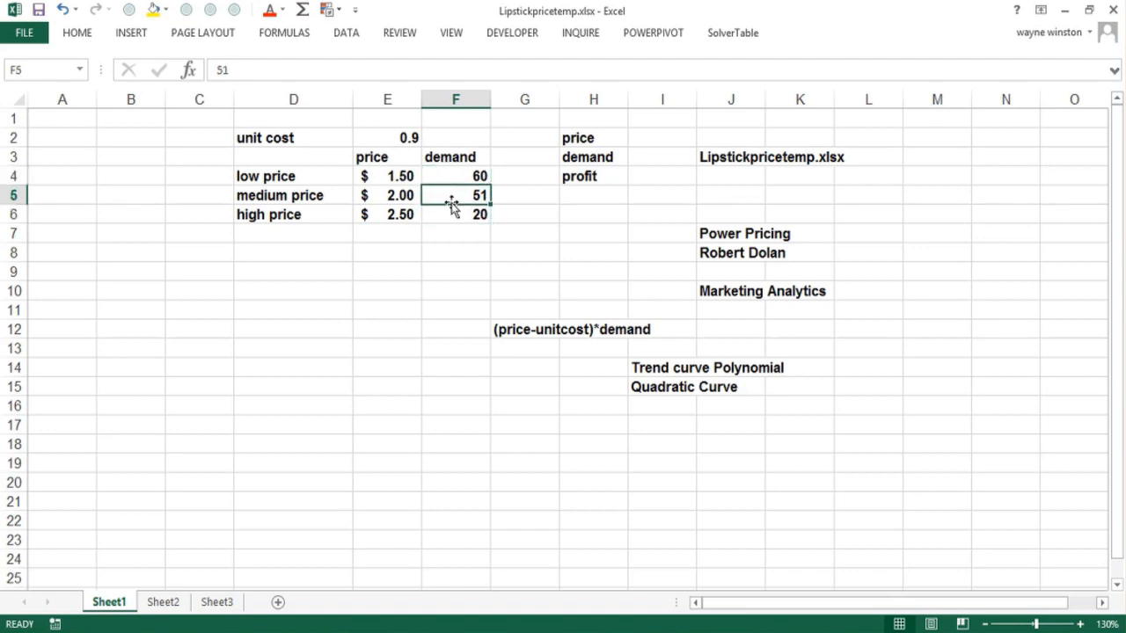
left_click(442, 268)
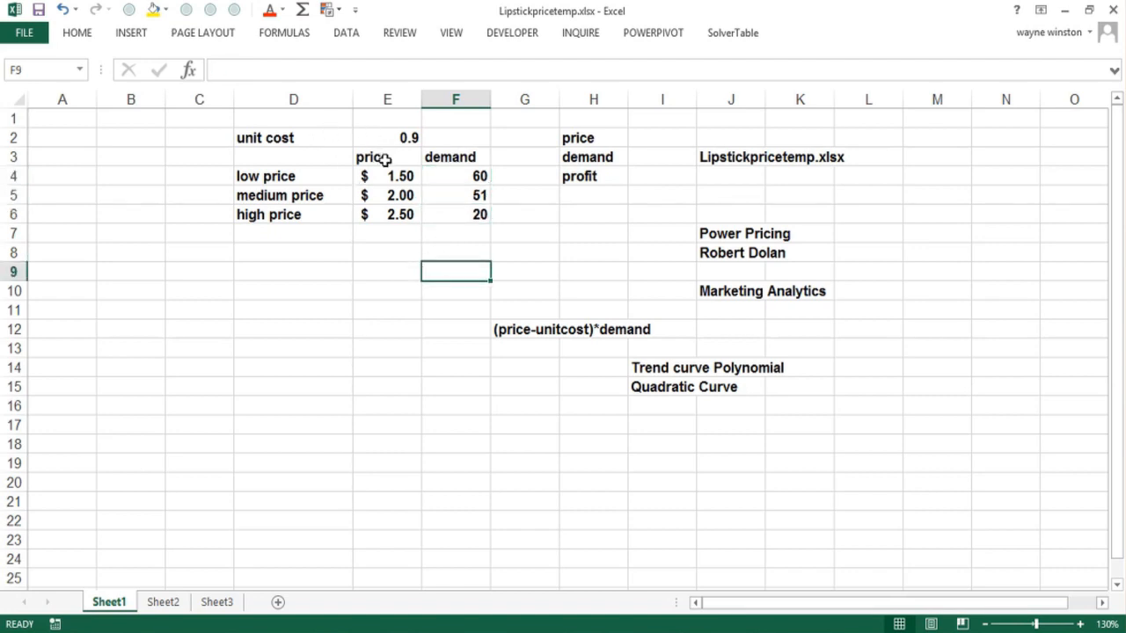
Step: Insert a markers-only scatter chart of the price and demand data in E3:F6, placed below the table and reduced in size
left_click_drag(384, 159, 465, 216)
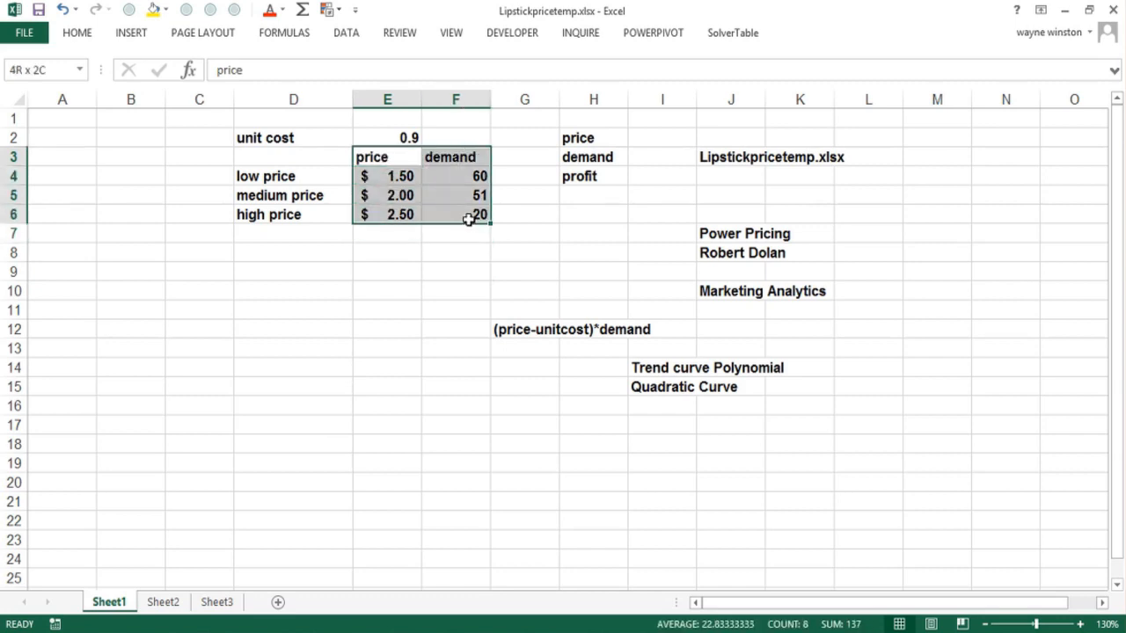
left_click(134, 35)
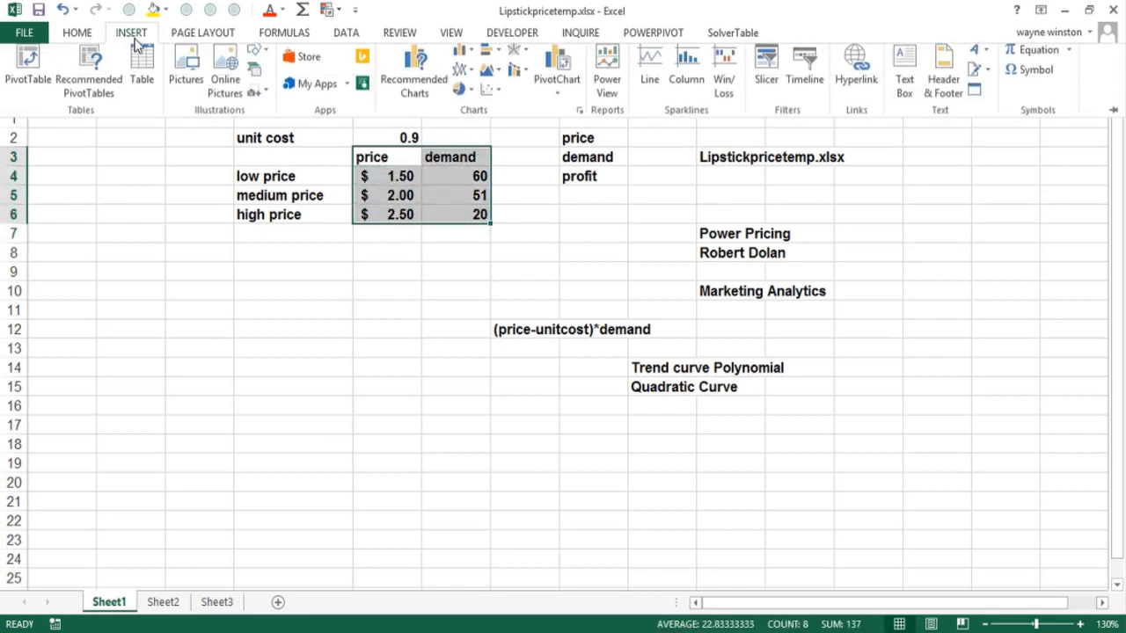
left_click(489, 97)
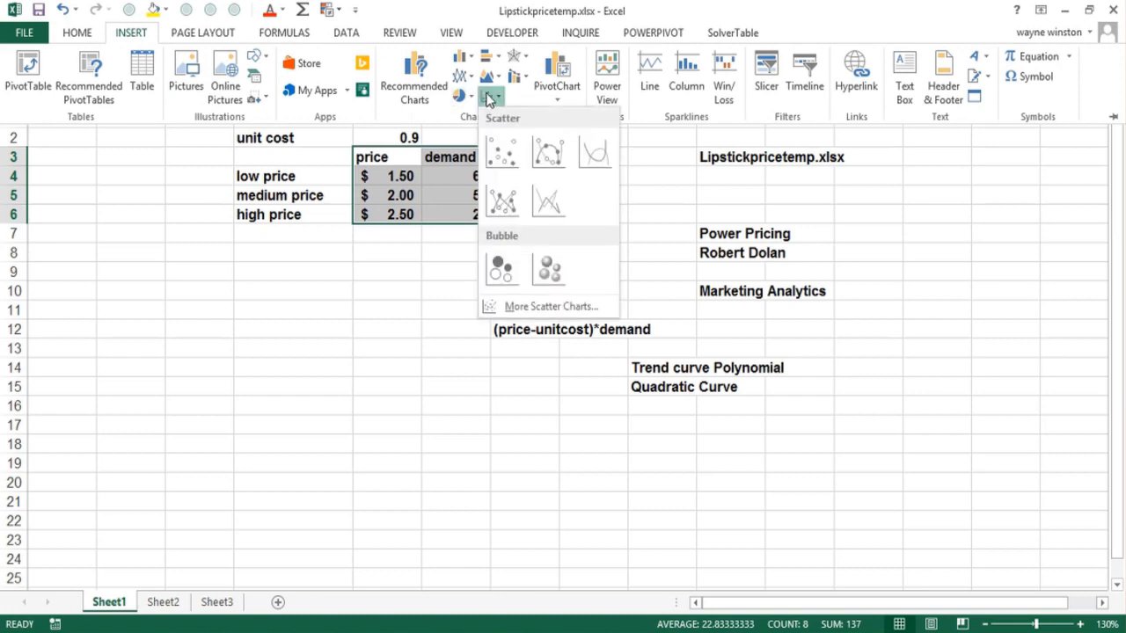
left_click(519, 163)
left_click_drag(393, 234, 131, 284)
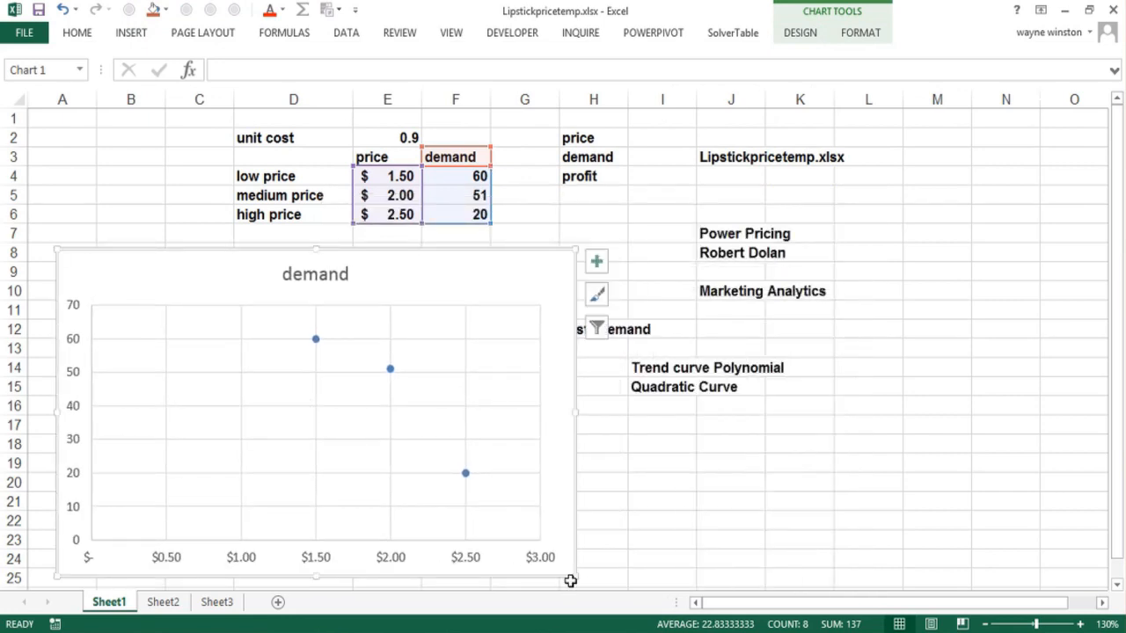
left_click_drag(570, 577, 463, 544)
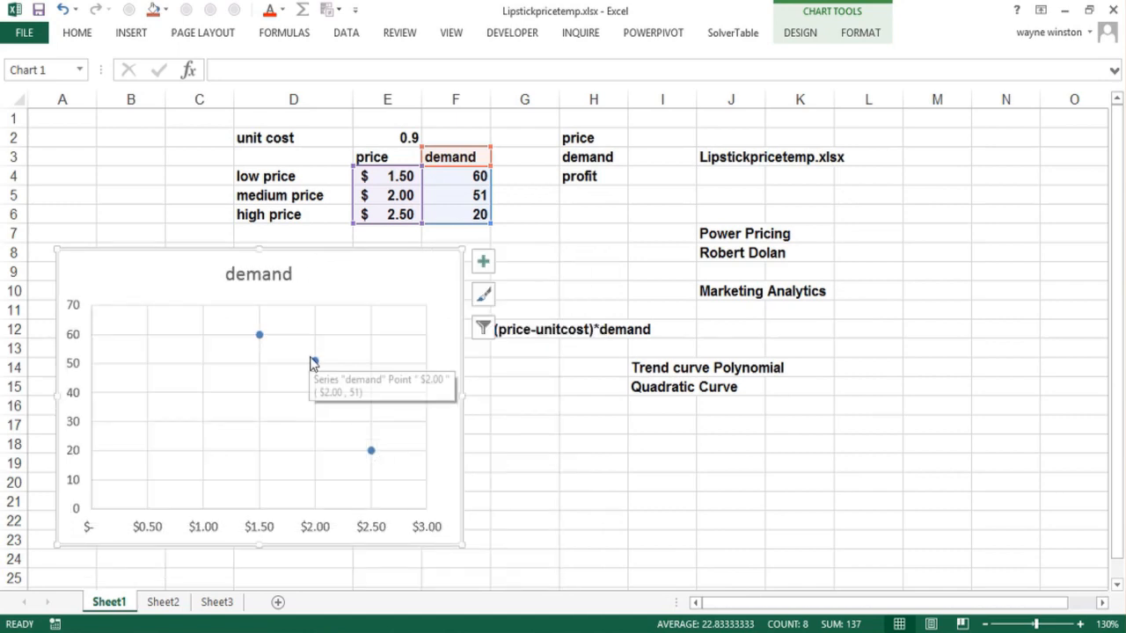
right_click(315, 362)
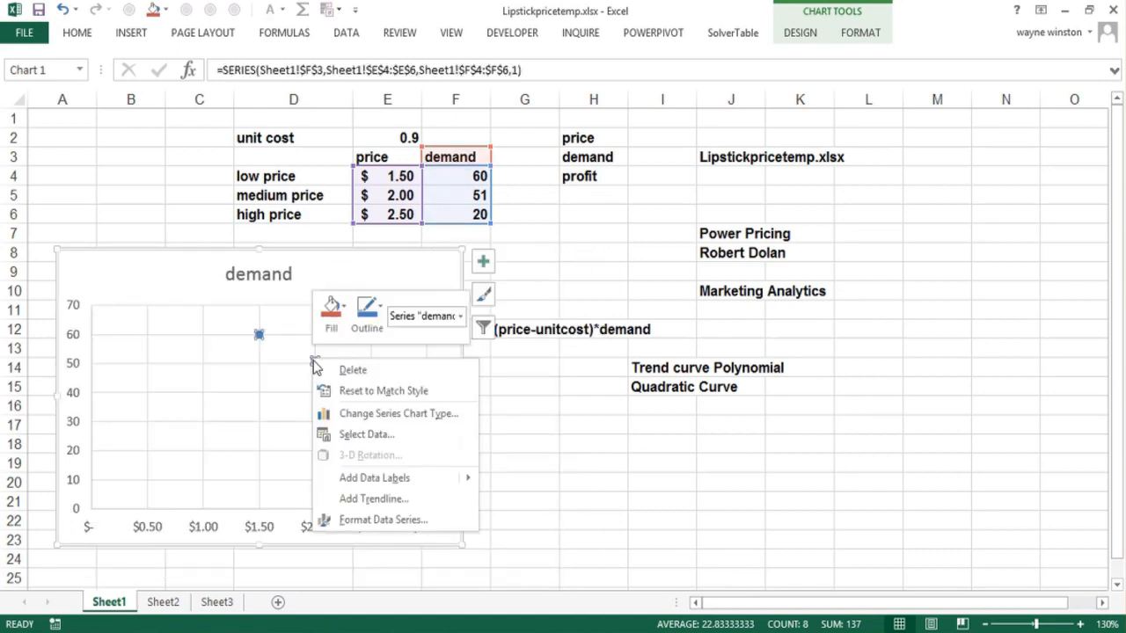
left_click(373, 497)
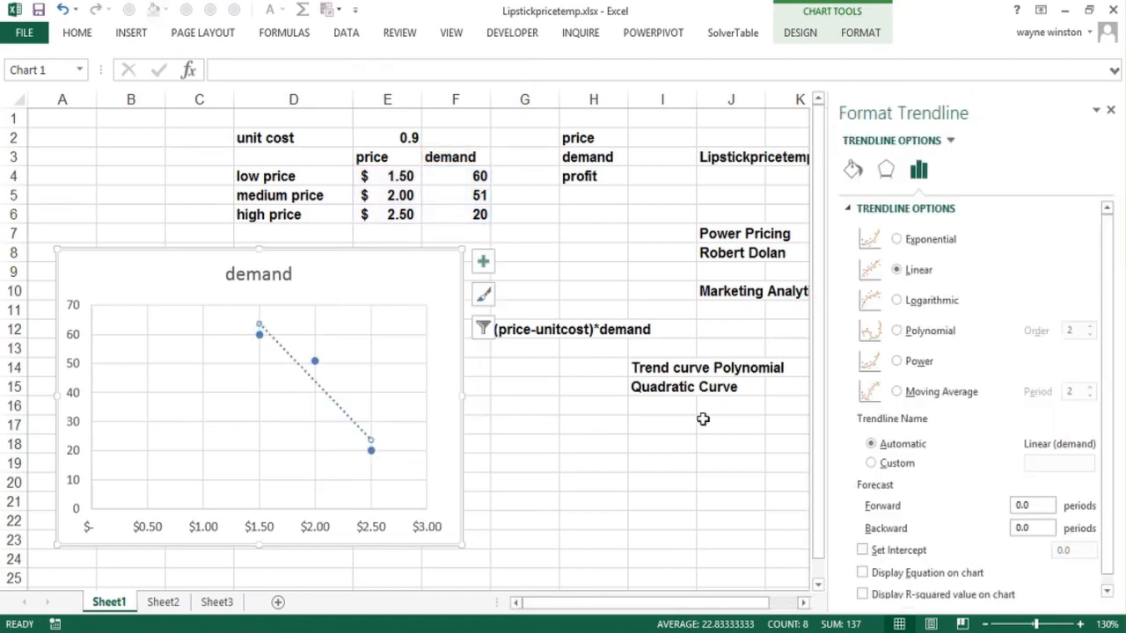
left_click(897, 330)
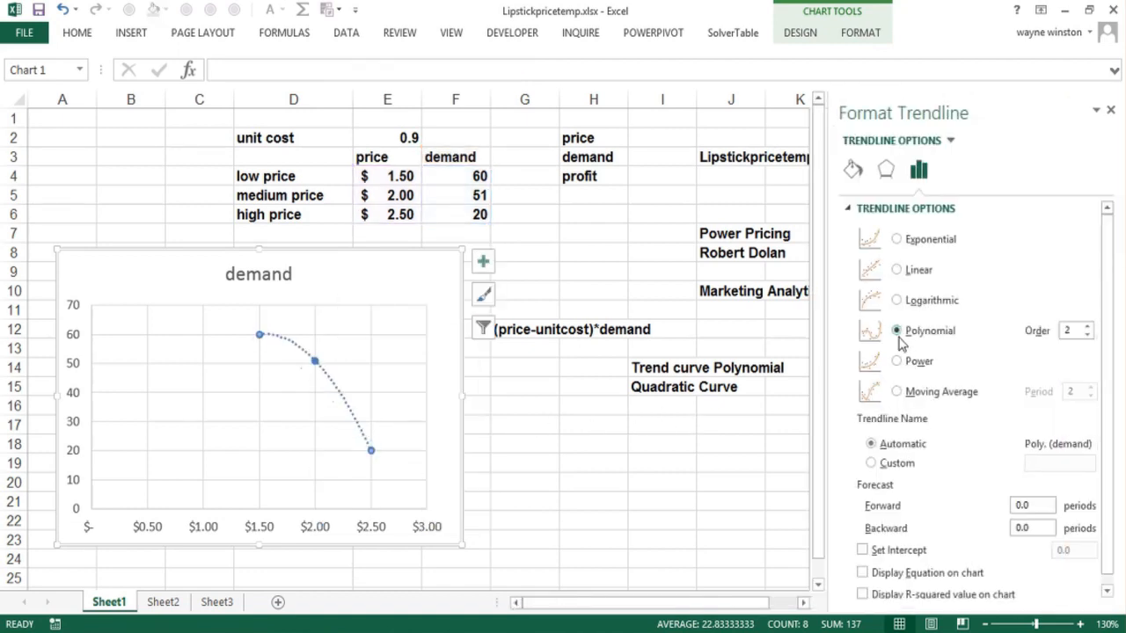
left_click(1110, 109)
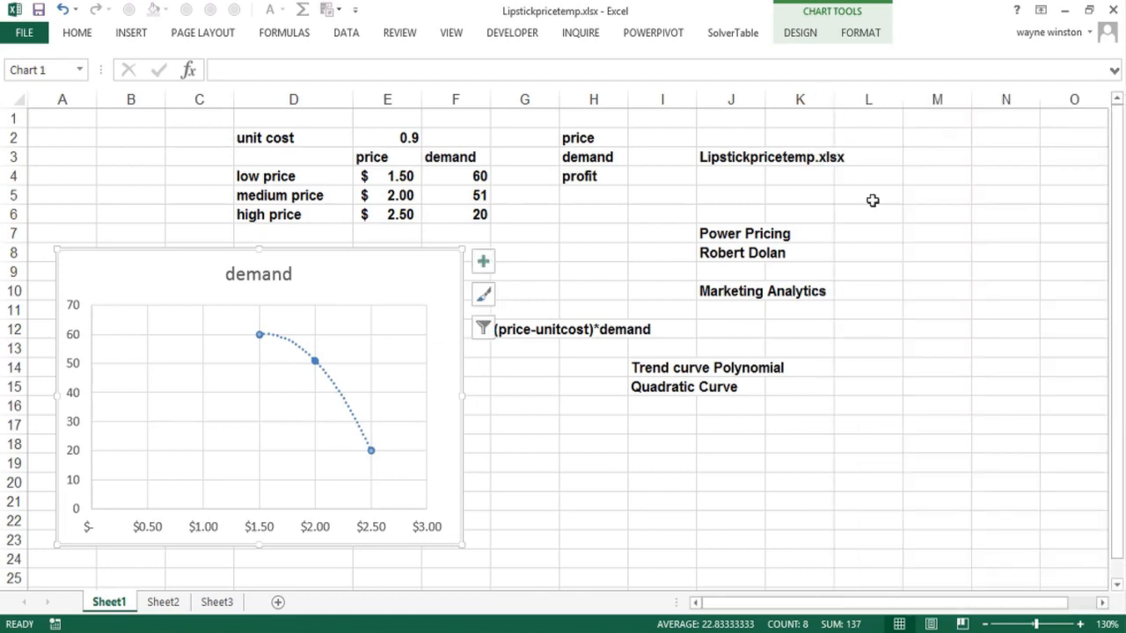
right_click(315, 367)
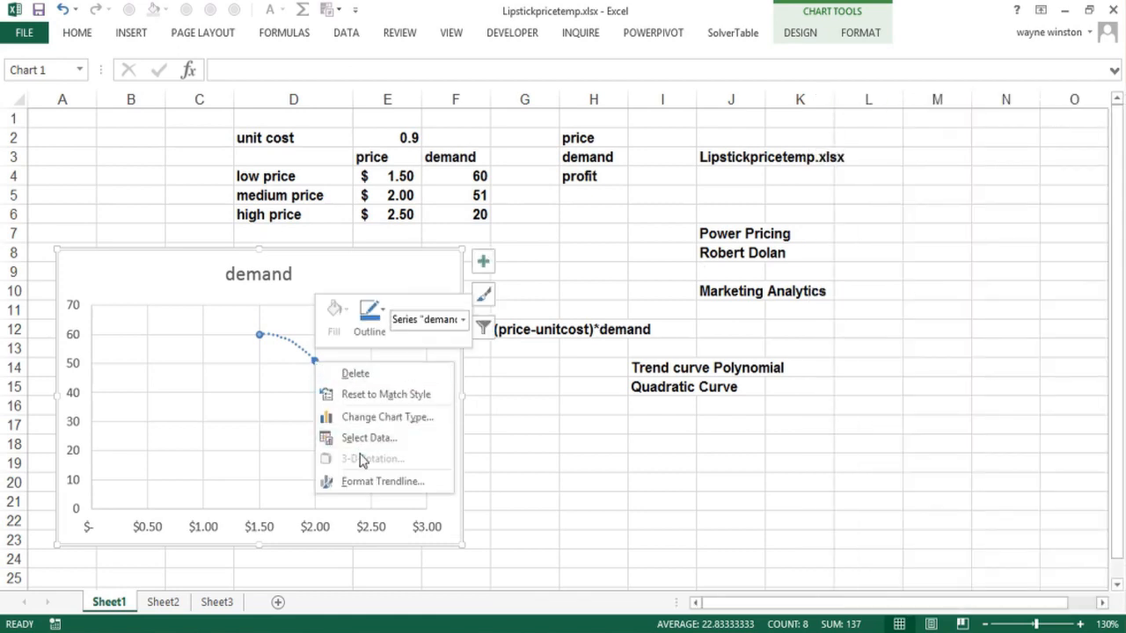
left_click(589, 441)
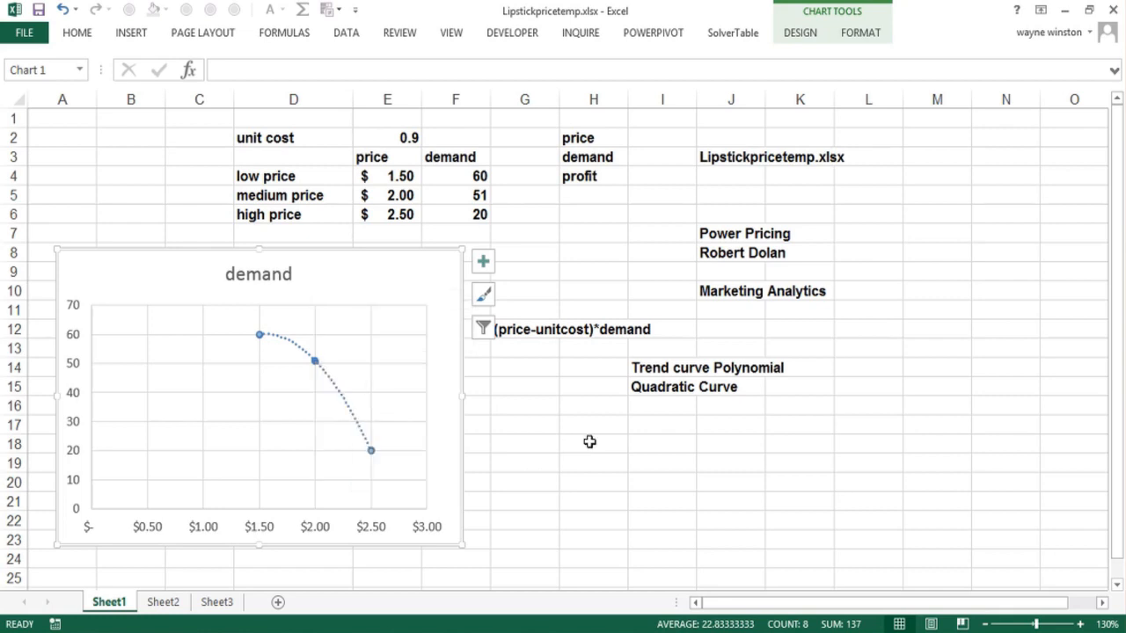
key("ctrl+z")
key("ctrl+z")
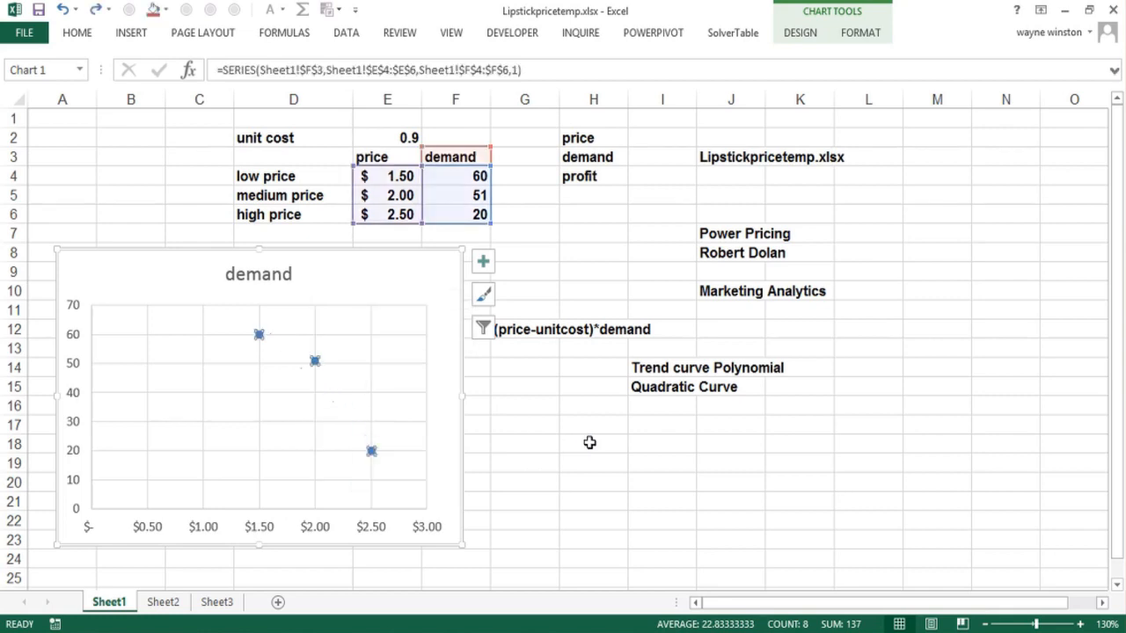
Step: Add an order 2 polynomial trendline to the demand series and display its equation on the chart
right_click(315, 362)
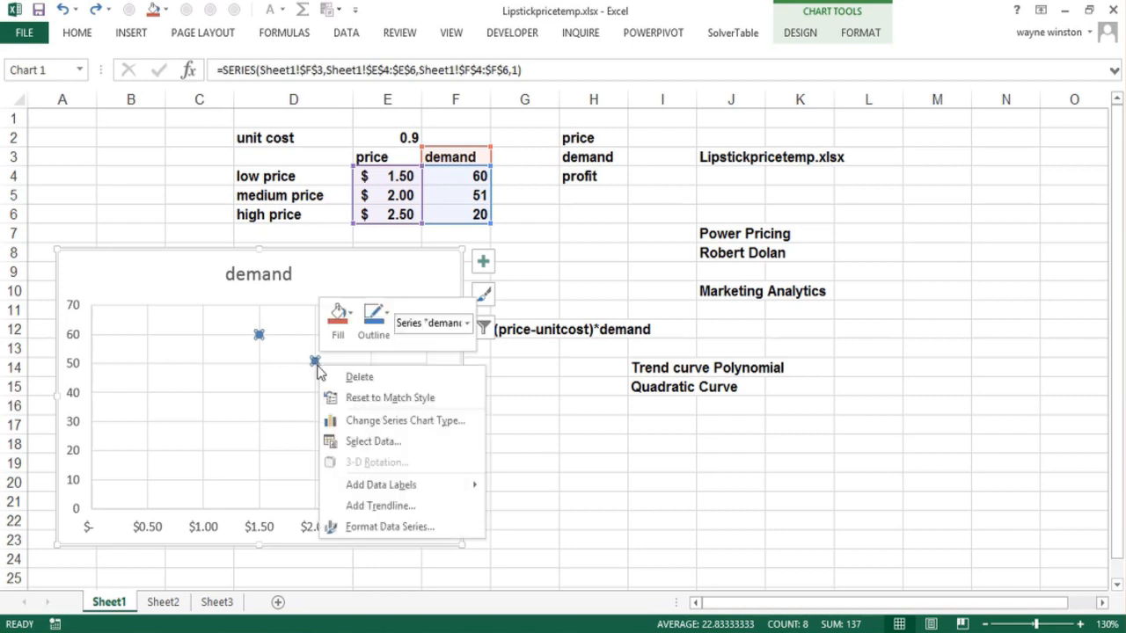
left_click(400, 505)
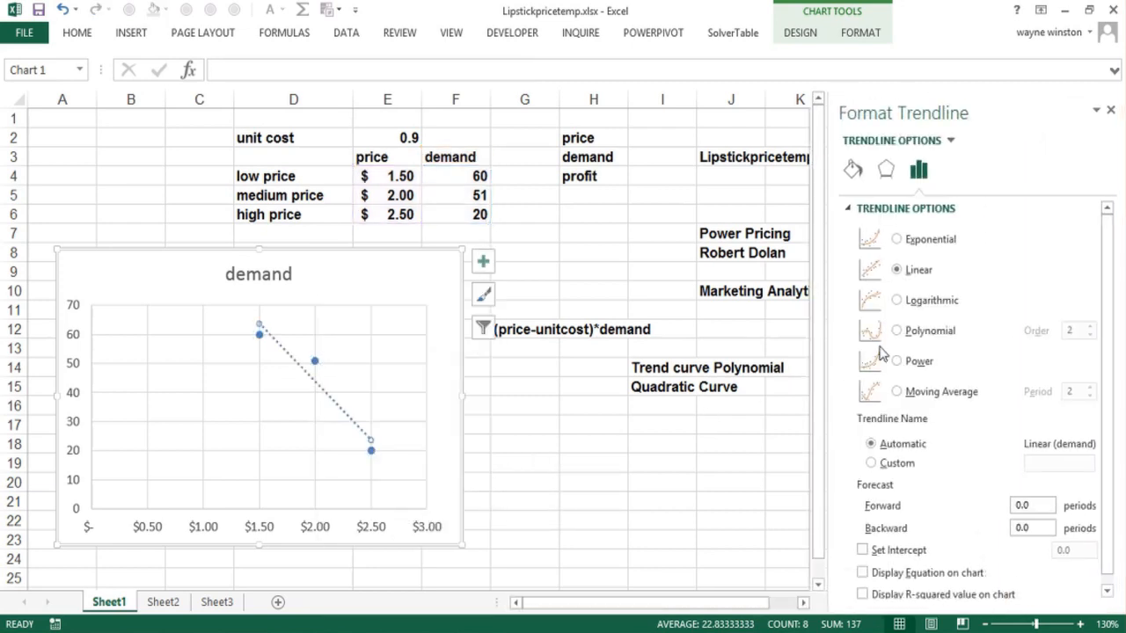
left_click(896, 332)
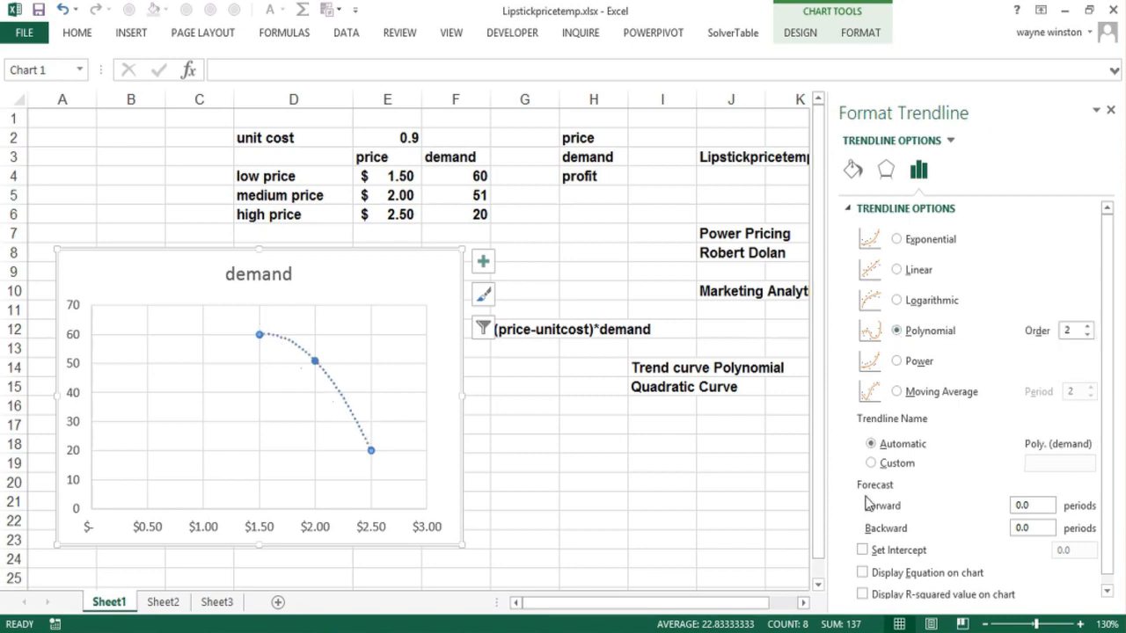
left_click(863, 574)
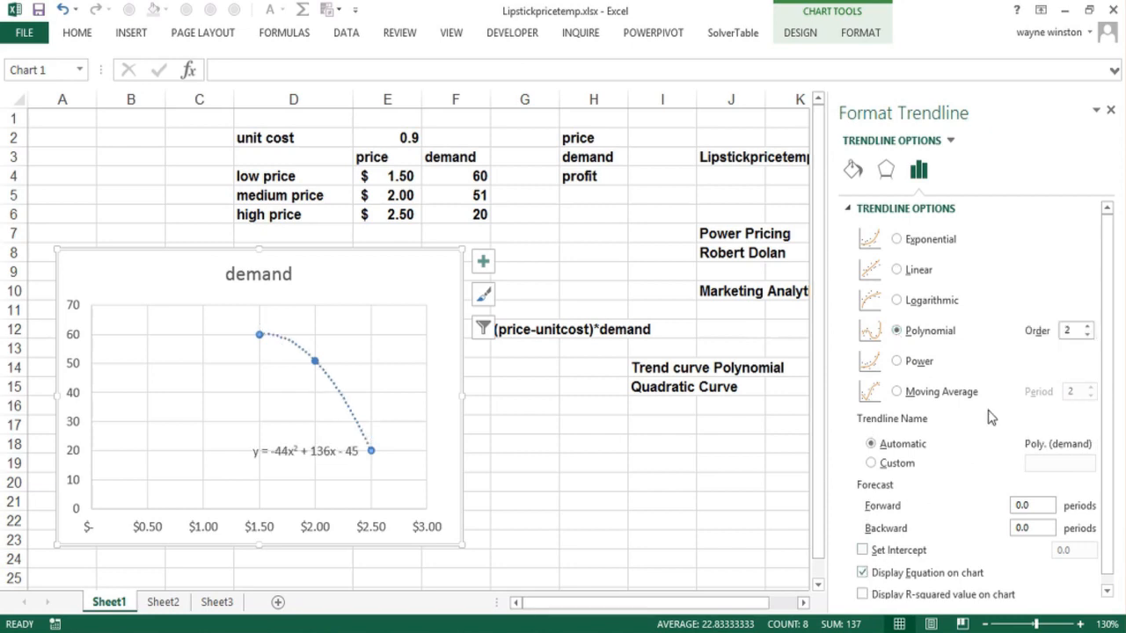
left_click(1111, 110)
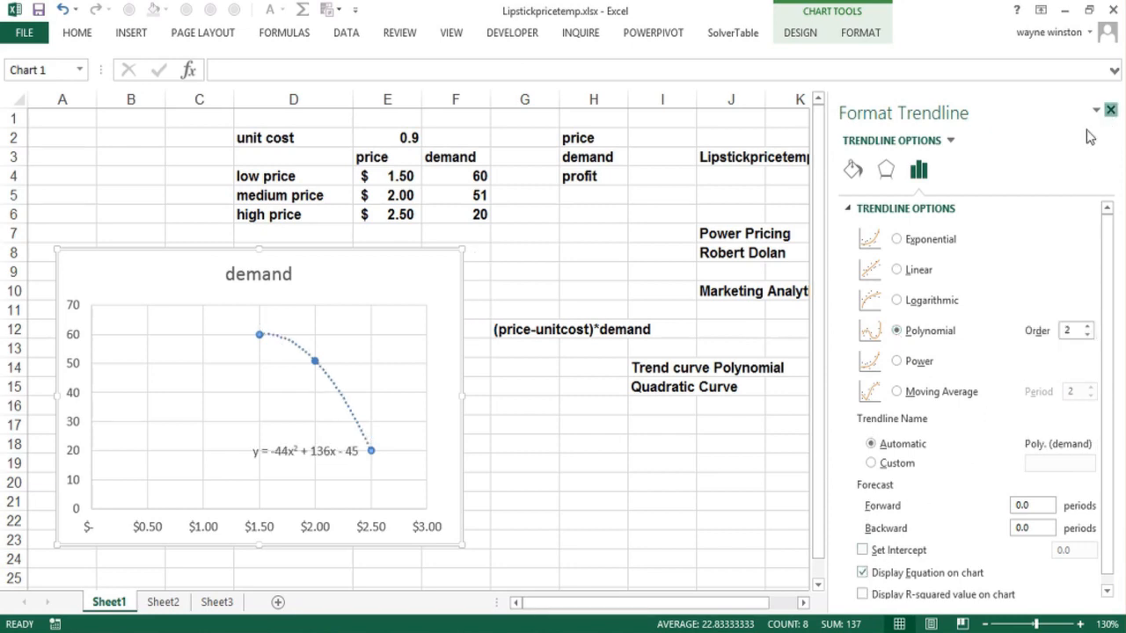
left_click(546, 452)
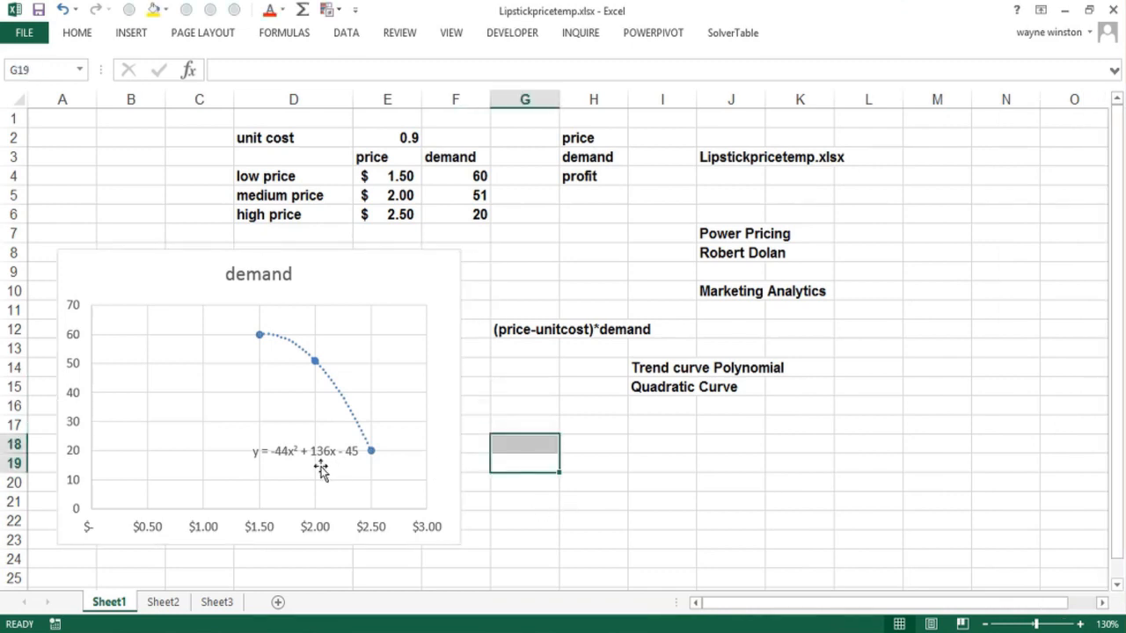
Step: Enlarge the font of the trendline equation label on the demand chart
left_click(264, 456)
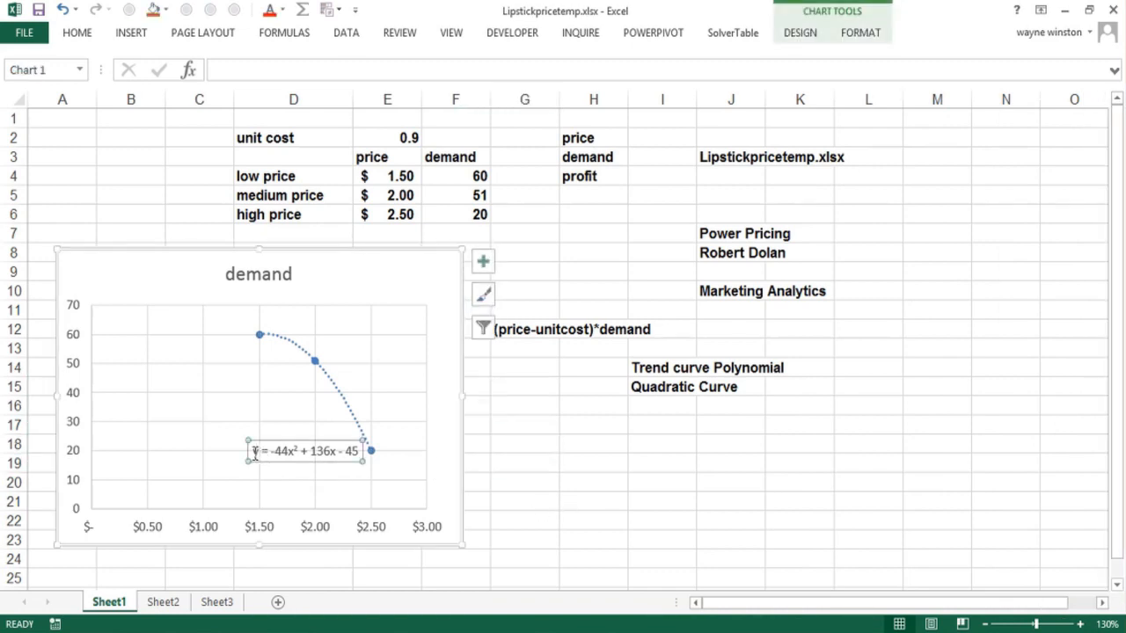
left_click_drag(254, 453, 375, 465)
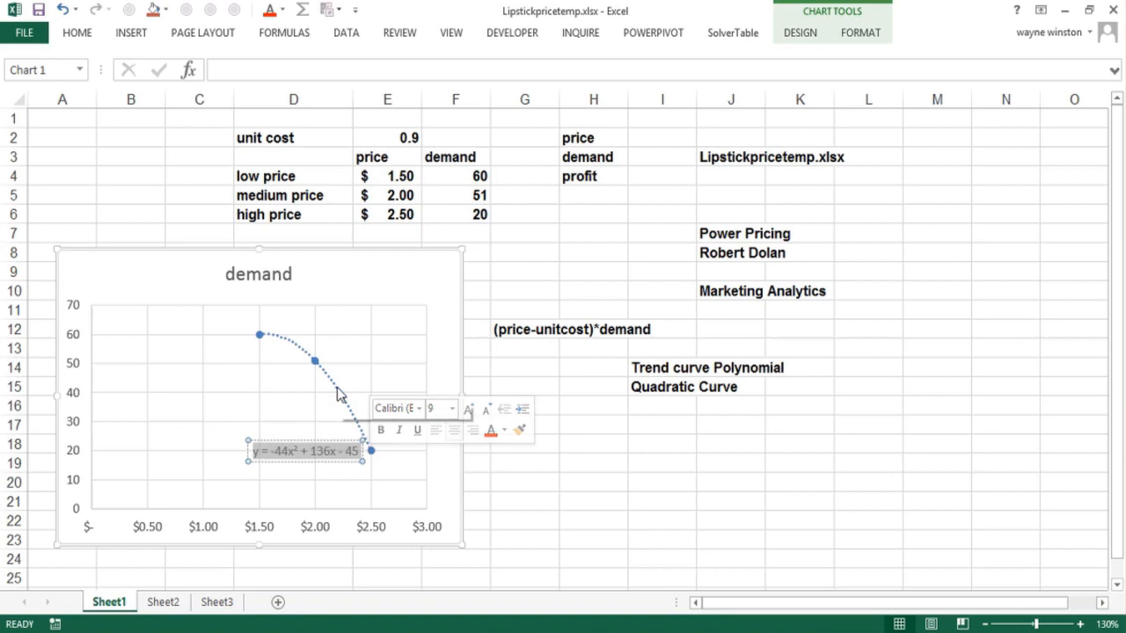
key("ctrl+shift+f")
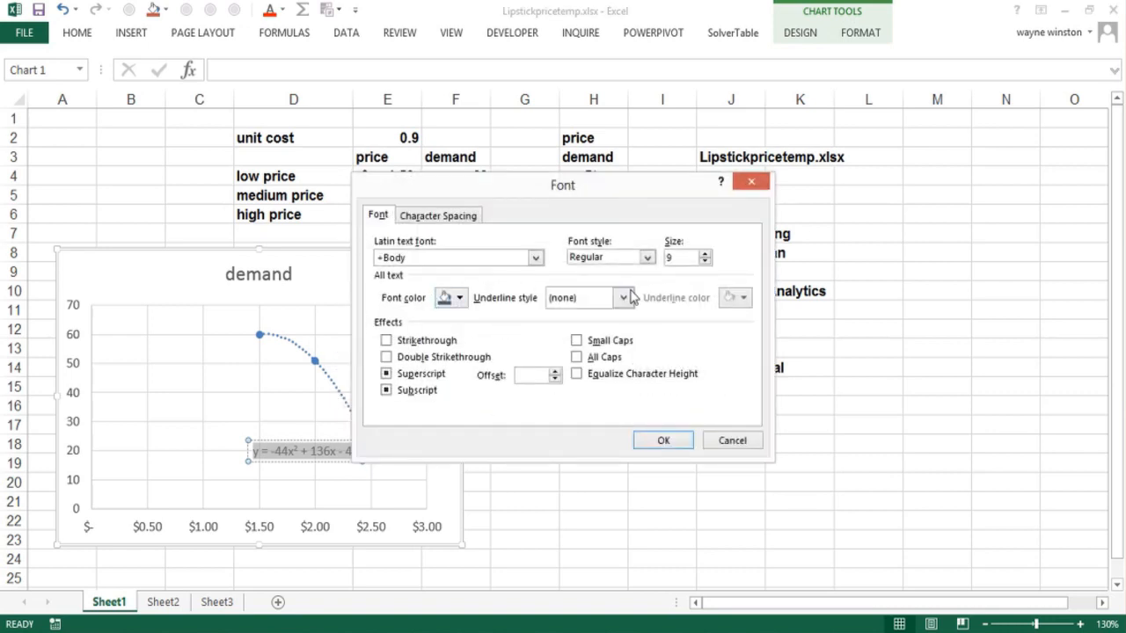
left_click_drag(684, 257, 649, 255)
key("Return")
left_click_drag(730, 442, 684, 440)
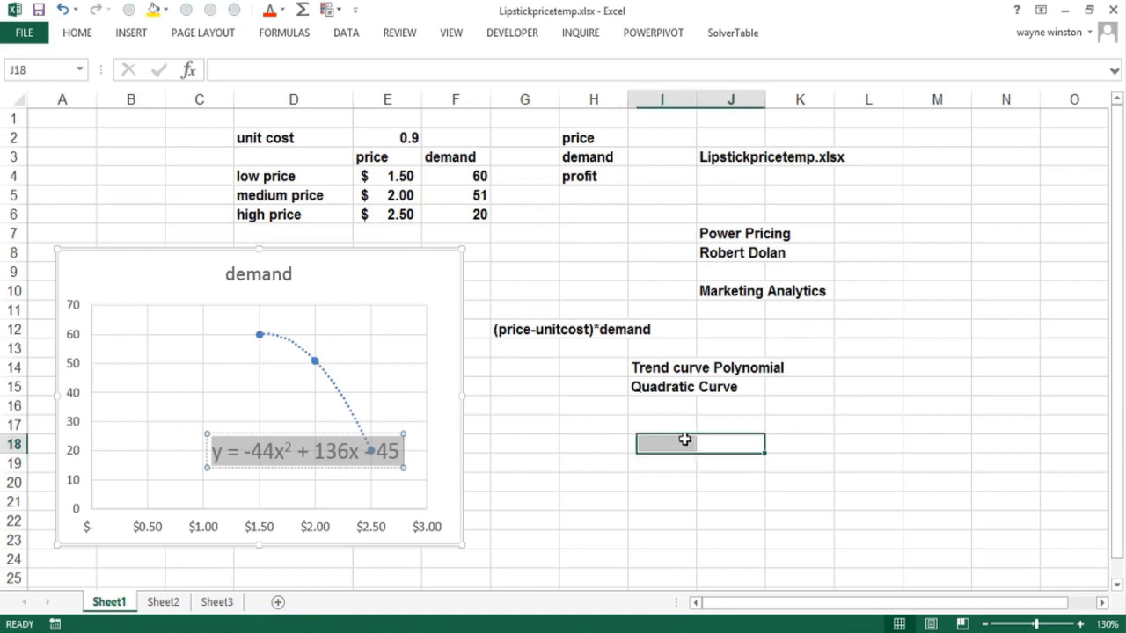
Step: Move the chart down to start around row 12 and write "Demand=-44*price^2+136*price-45" as text in cell C8
left_click_drag(362, 302, 357, 368)
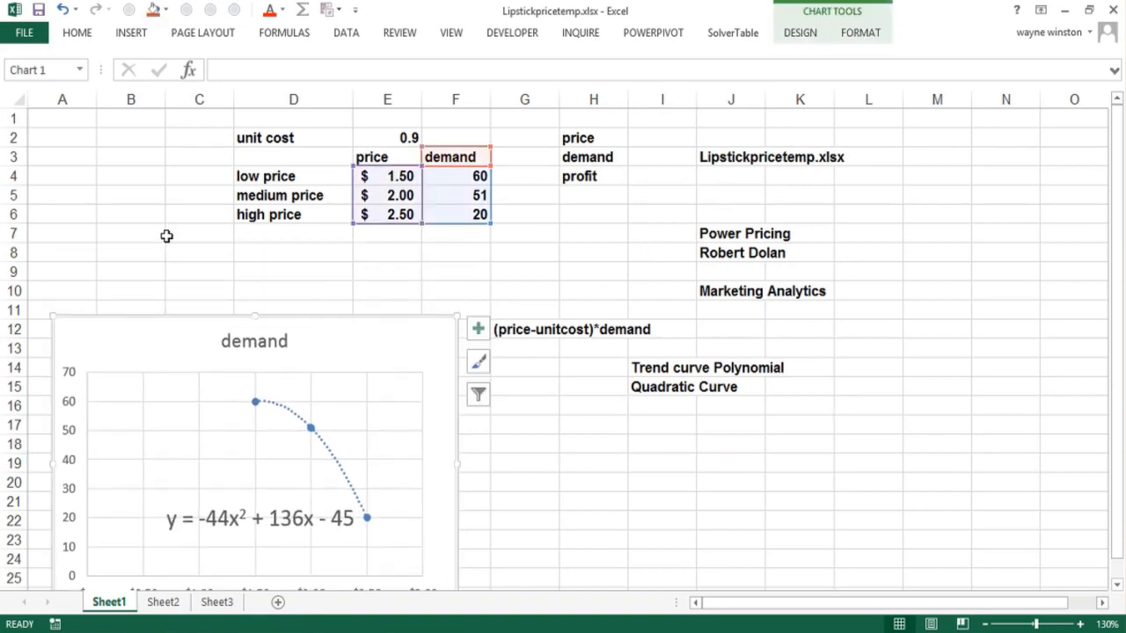
left_click(178, 250)
type("Dem")
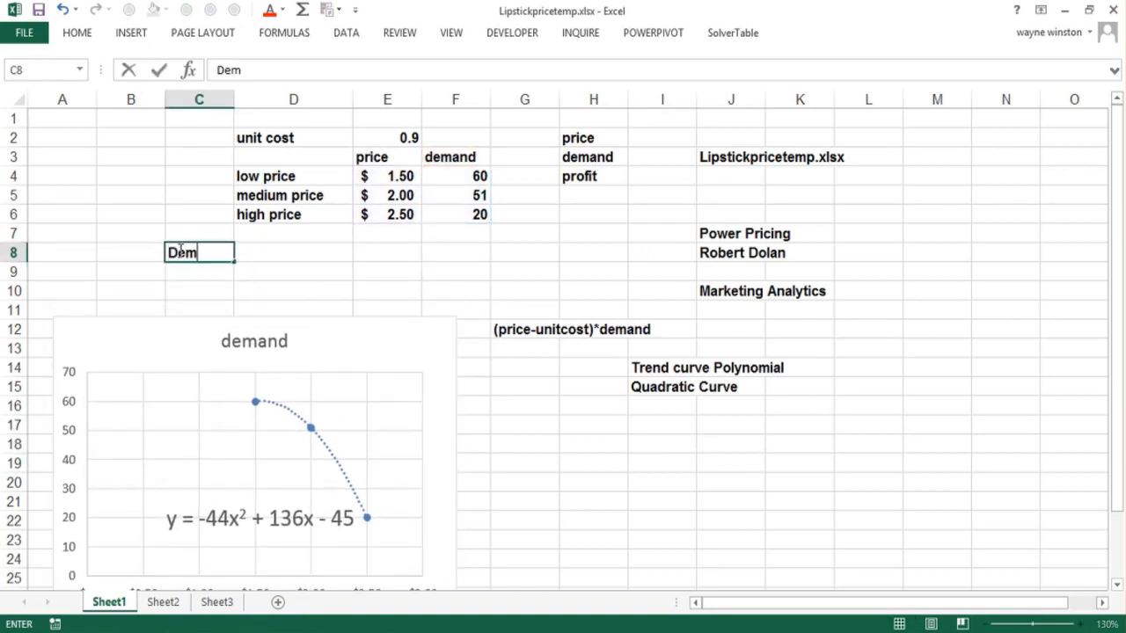
type("and=-44")
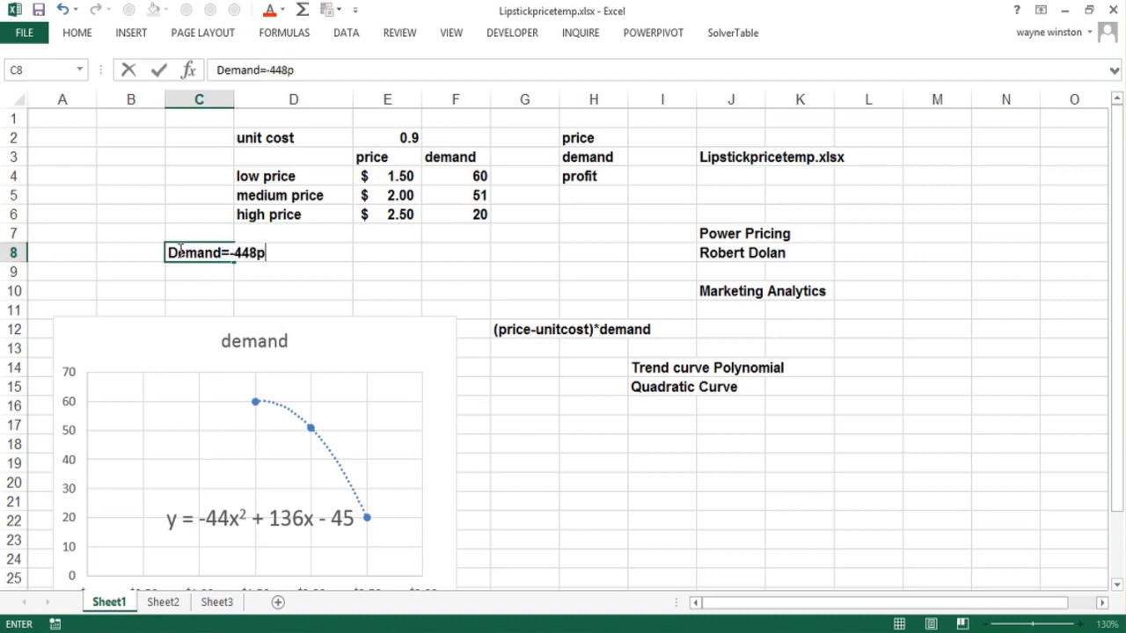
type("8p")
key("BackSpace")
type("*price^2+136*")
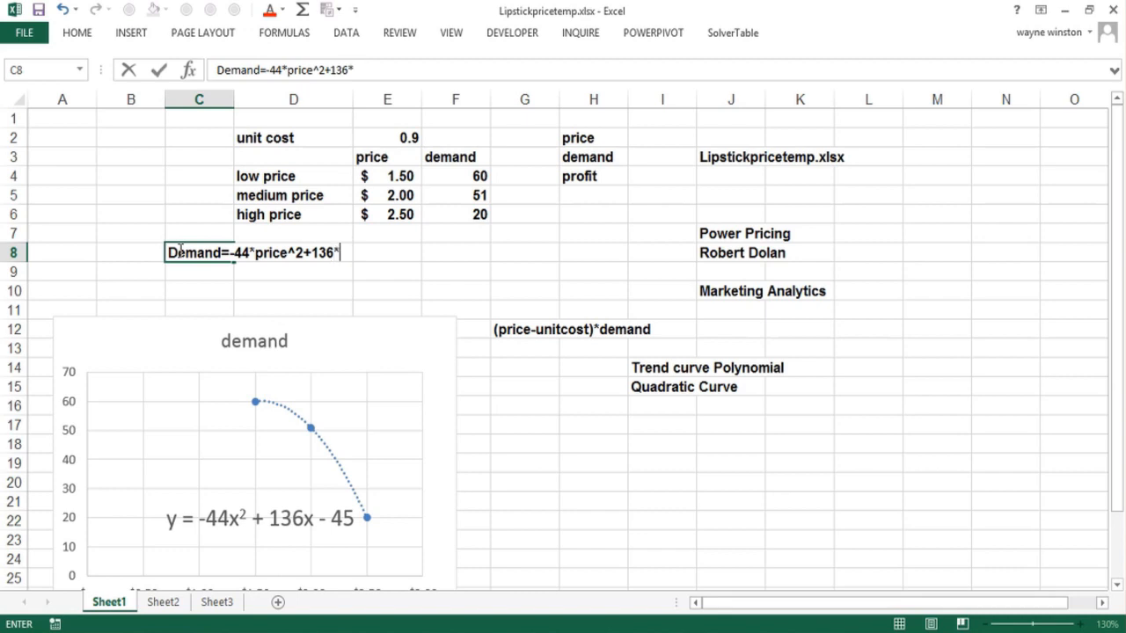
type("price-")
type("45")
key("Return")
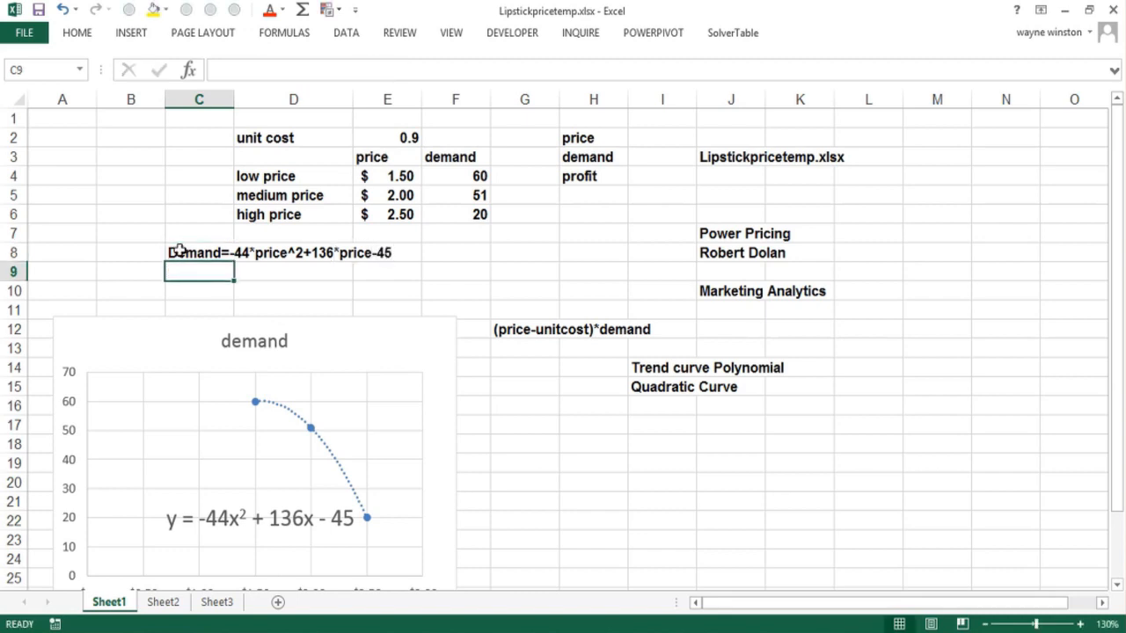
left_click(260, 270)
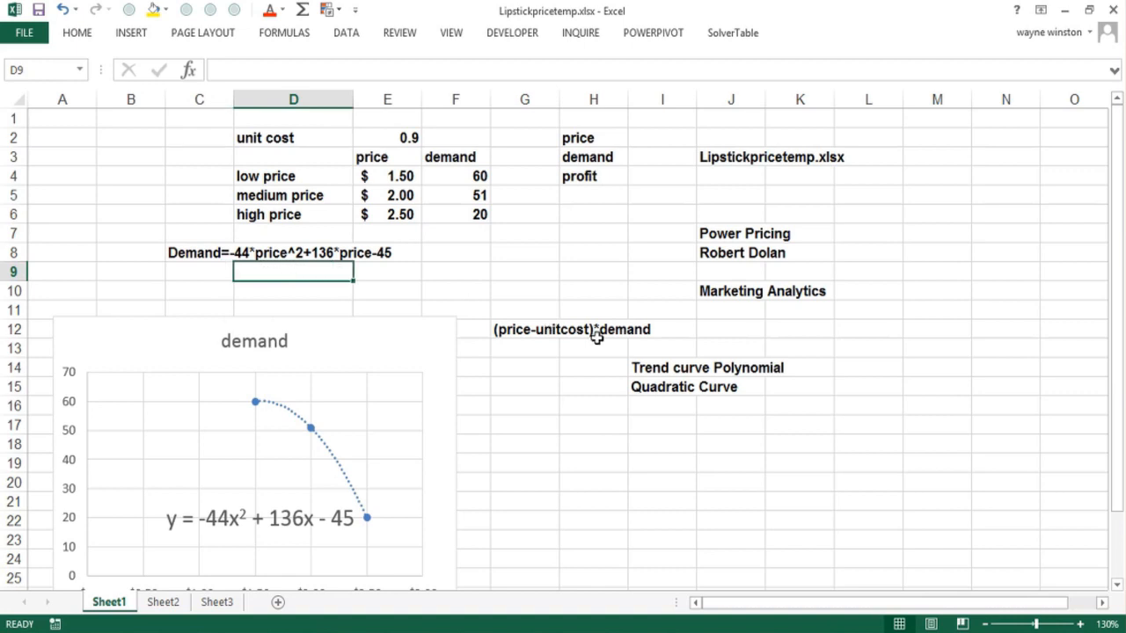
Step: Enter a trial price of 1.5 in cell I2 beside the price label
left_click(649, 140)
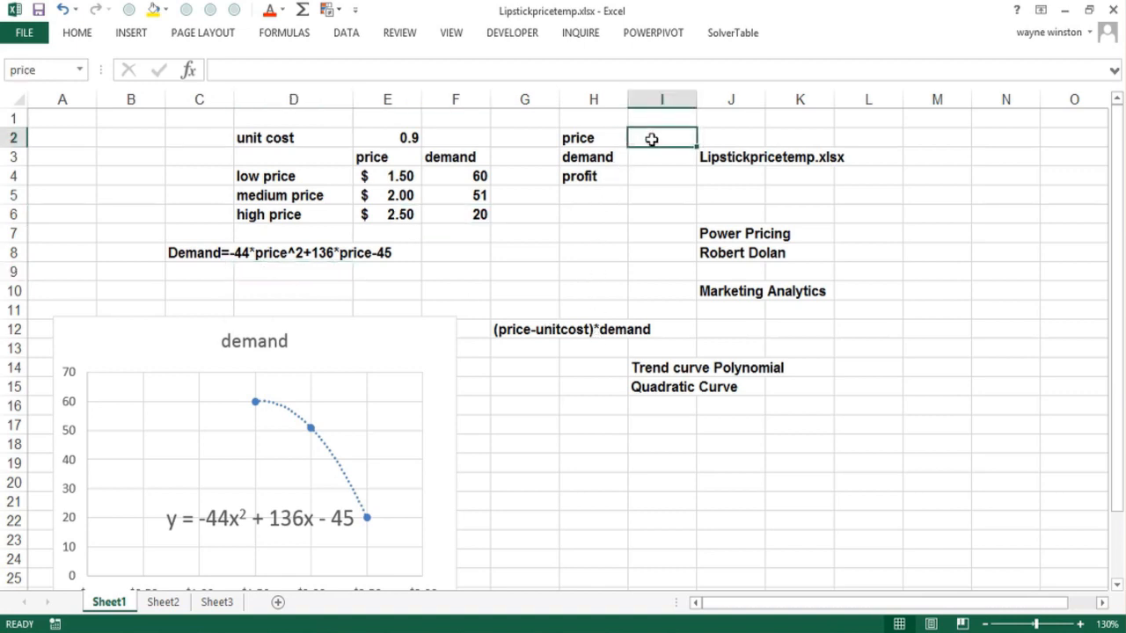
type("1.5")
key("Return")
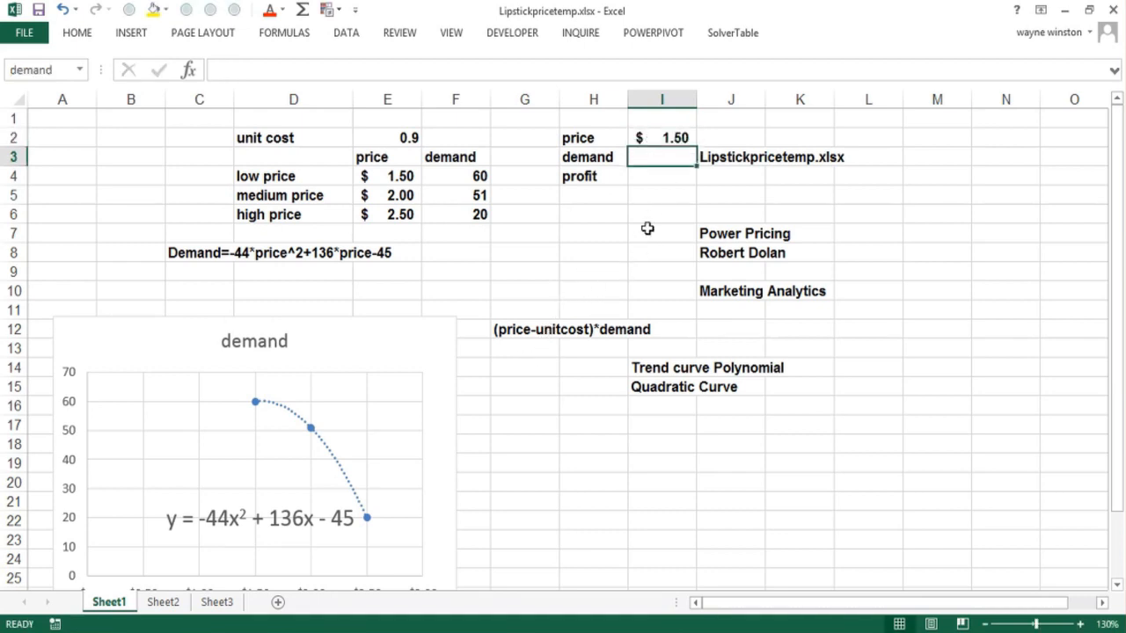
Step: Color the price in cell I2 red and fill the profit cell I4 with yellow
left_click(665, 143)
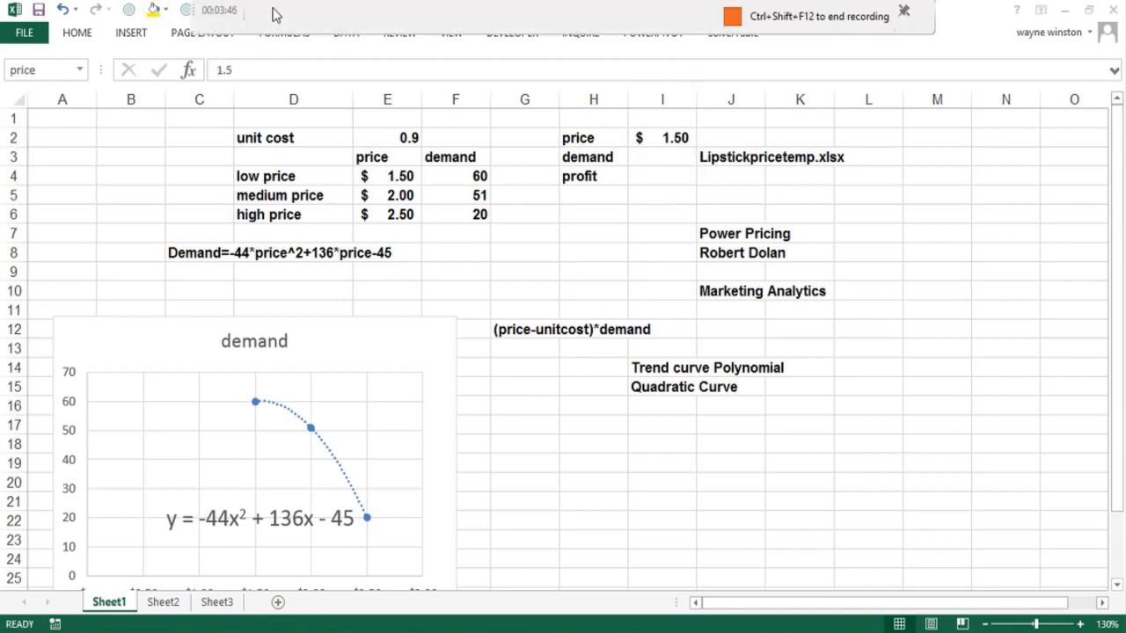
left_click(275, 99)
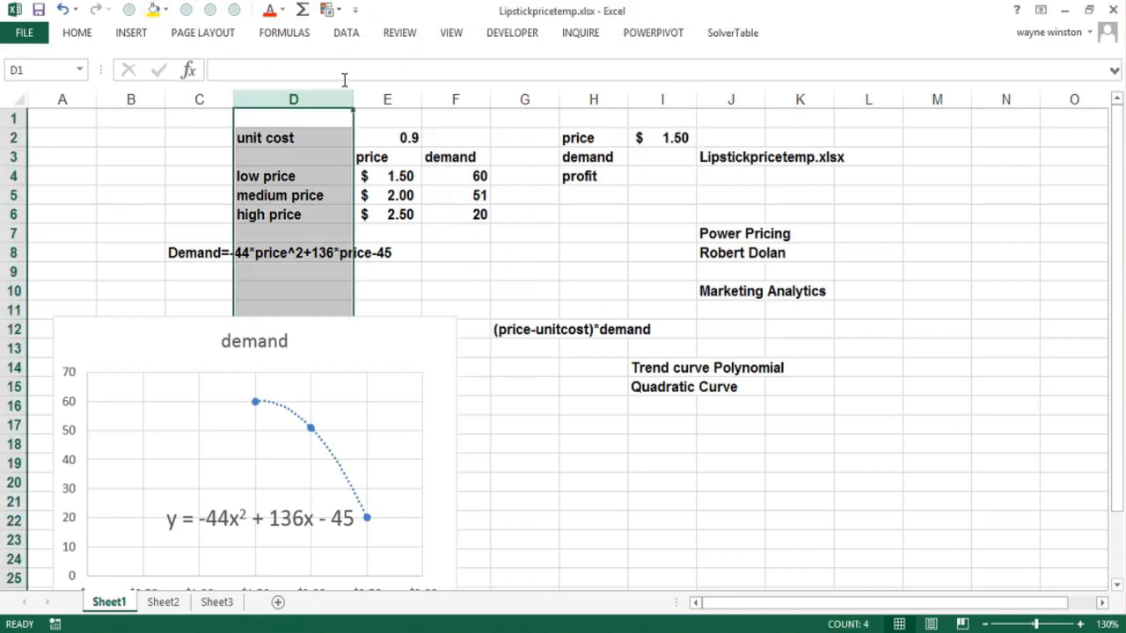
left_click(640, 138)
left_click(269, 11)
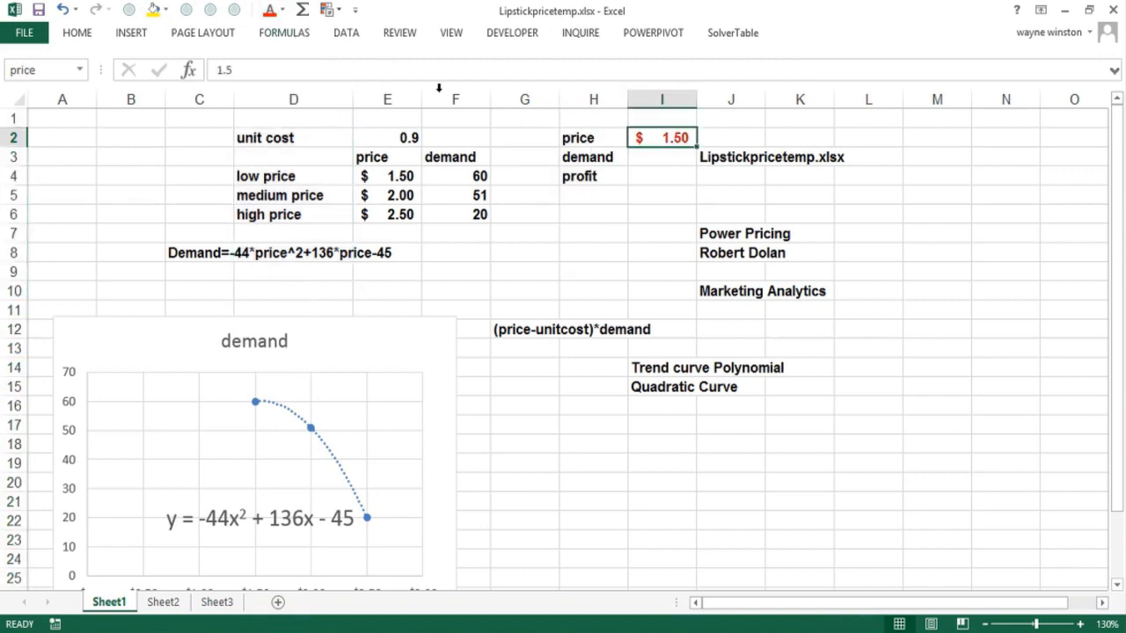
left_click(660, 179)
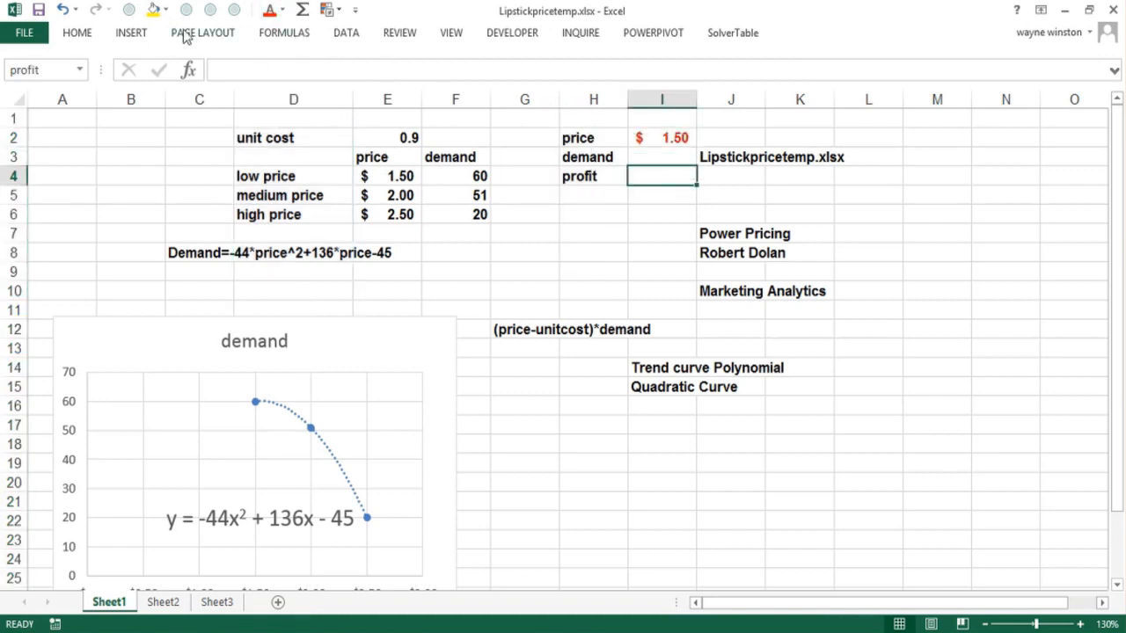
left_click(153, 9)
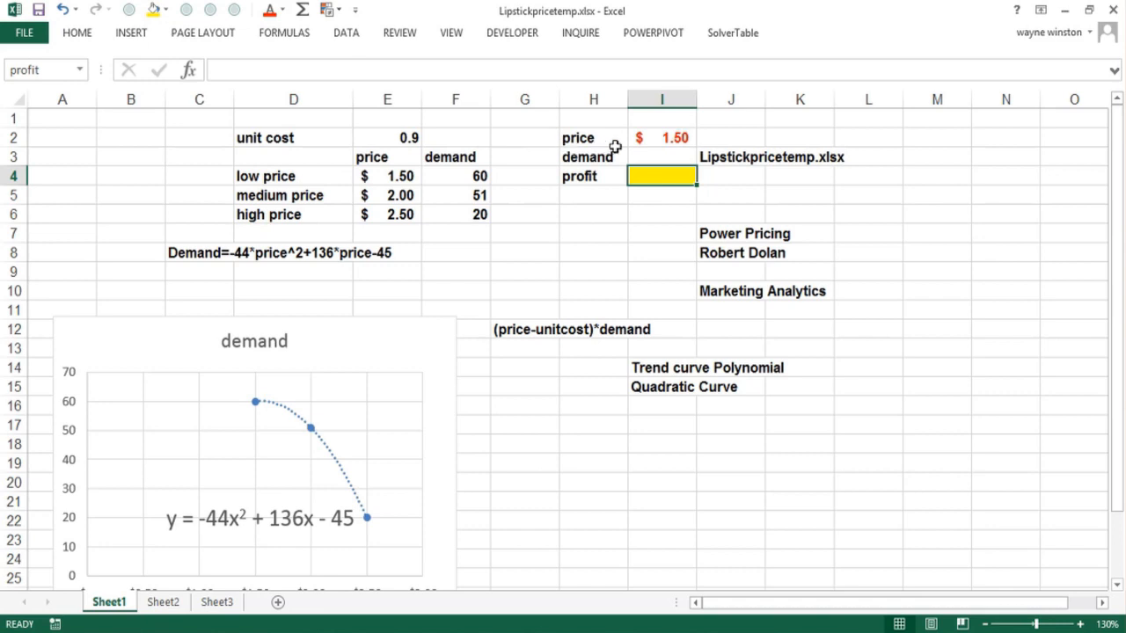
Step: Enter the demand formula =-44*price^2+136*price-45 in cell I3, referencing the price cell I2
left_click(654, 158)
type("=-44*")
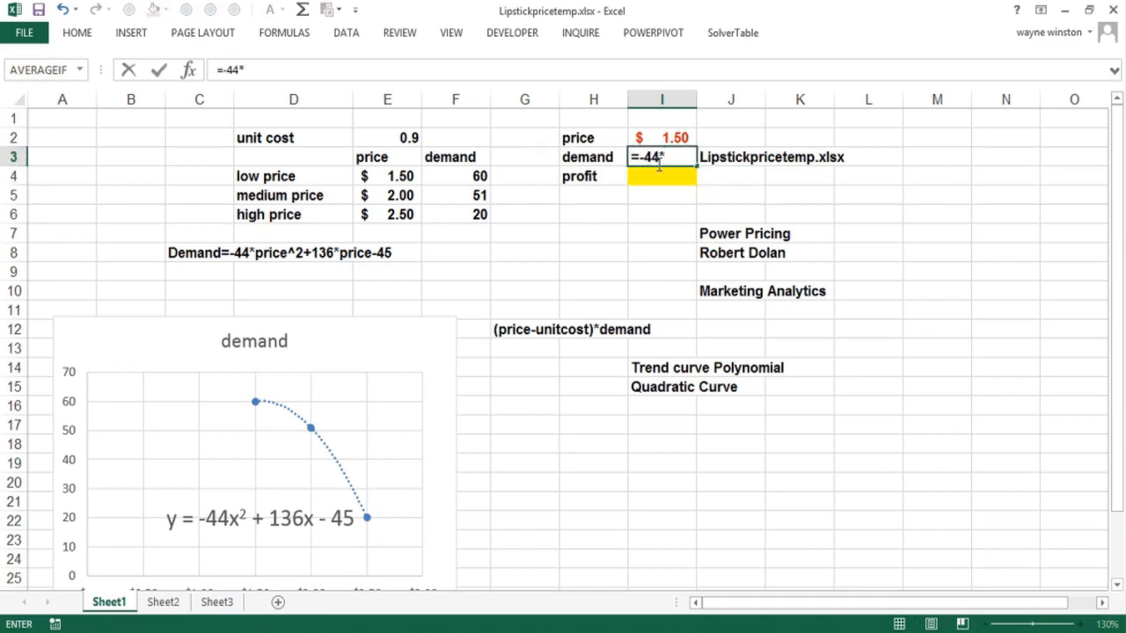
left_click(671, 137)
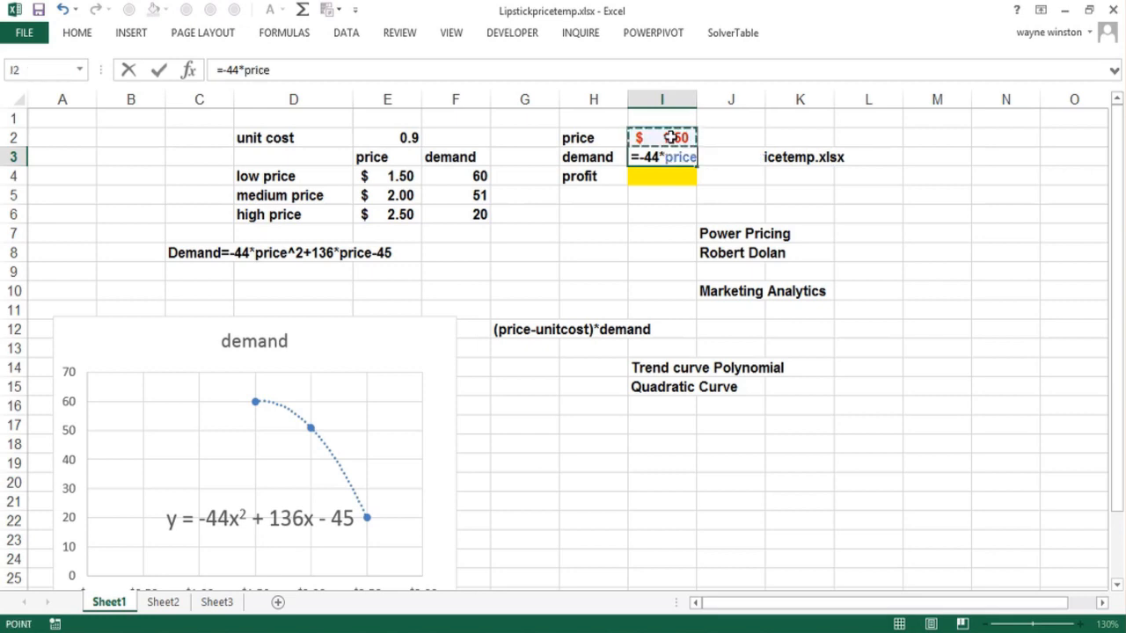
type("^2")
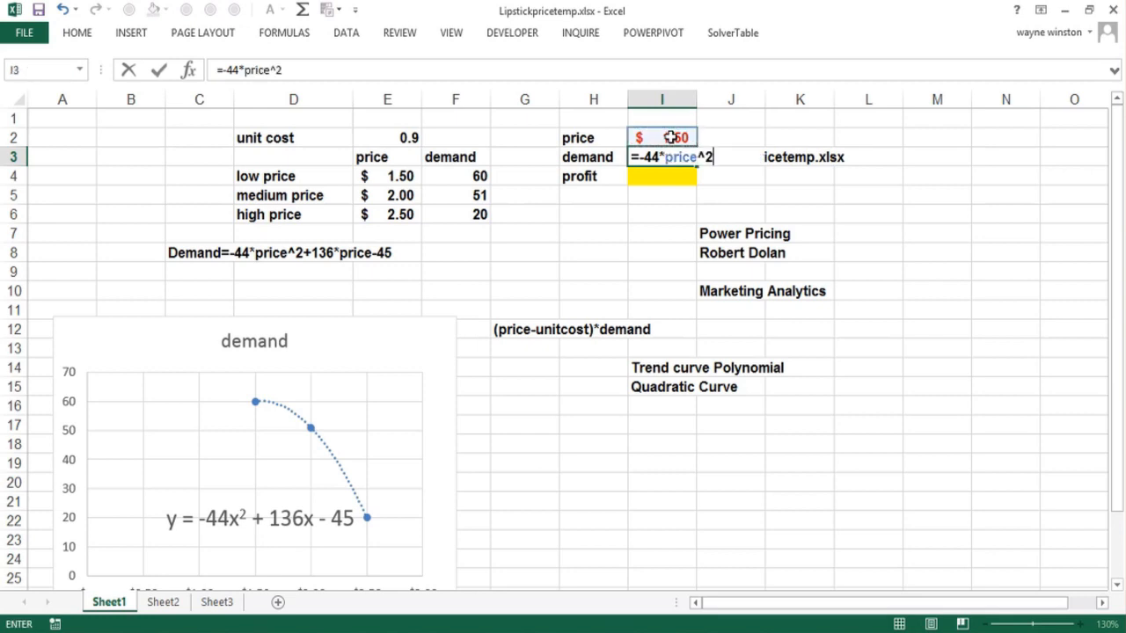
type("+136*")
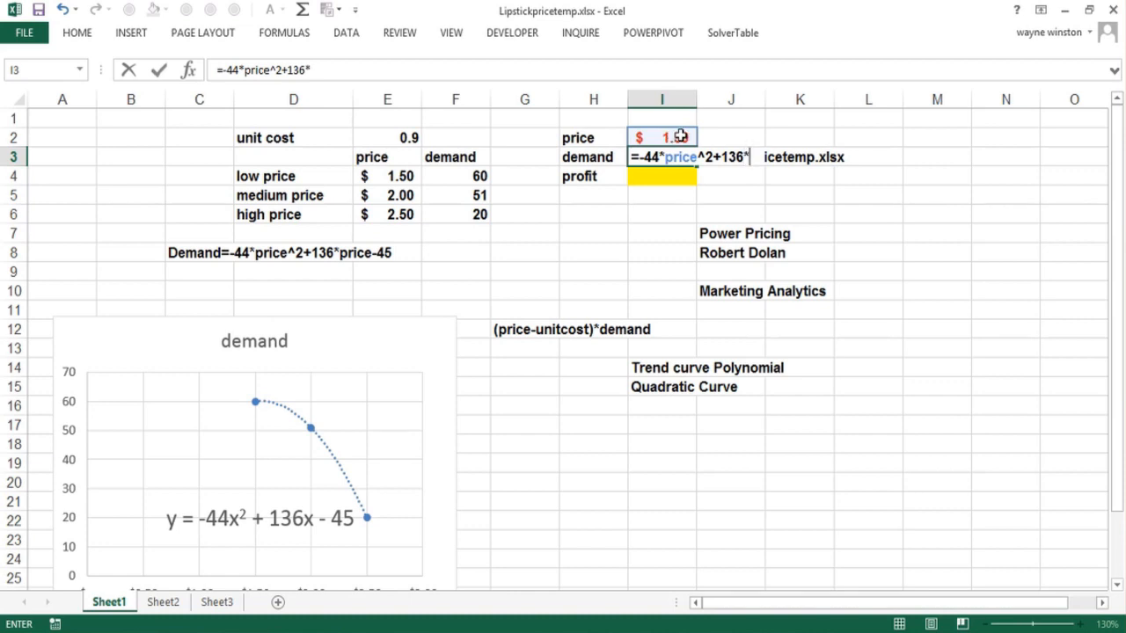
left_click(681, 136)
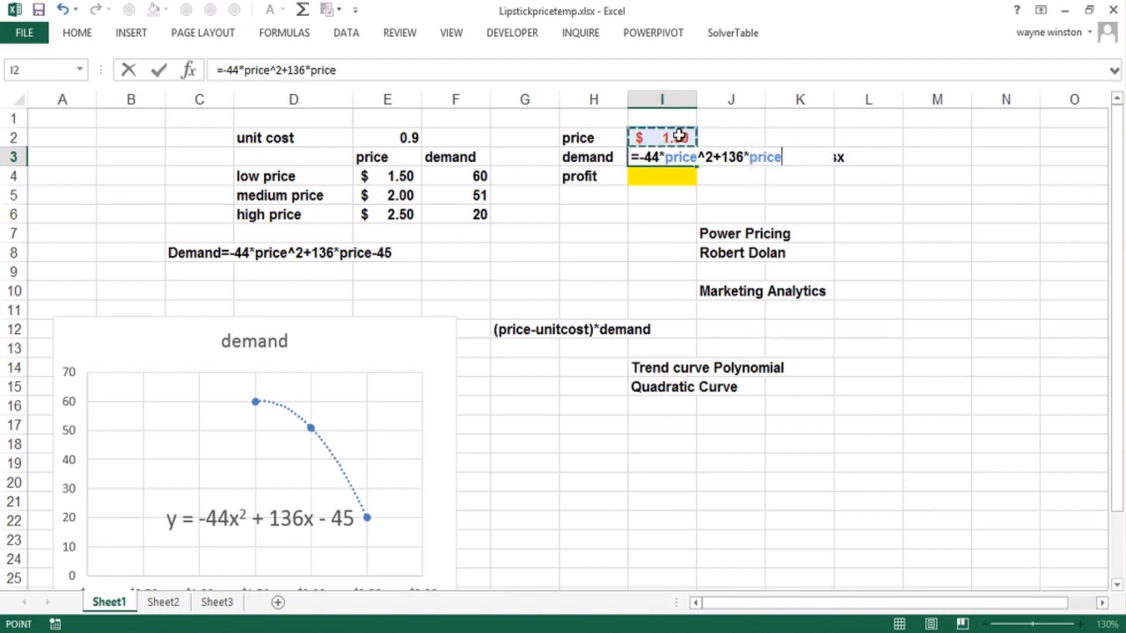
type("-45")
key("Return")
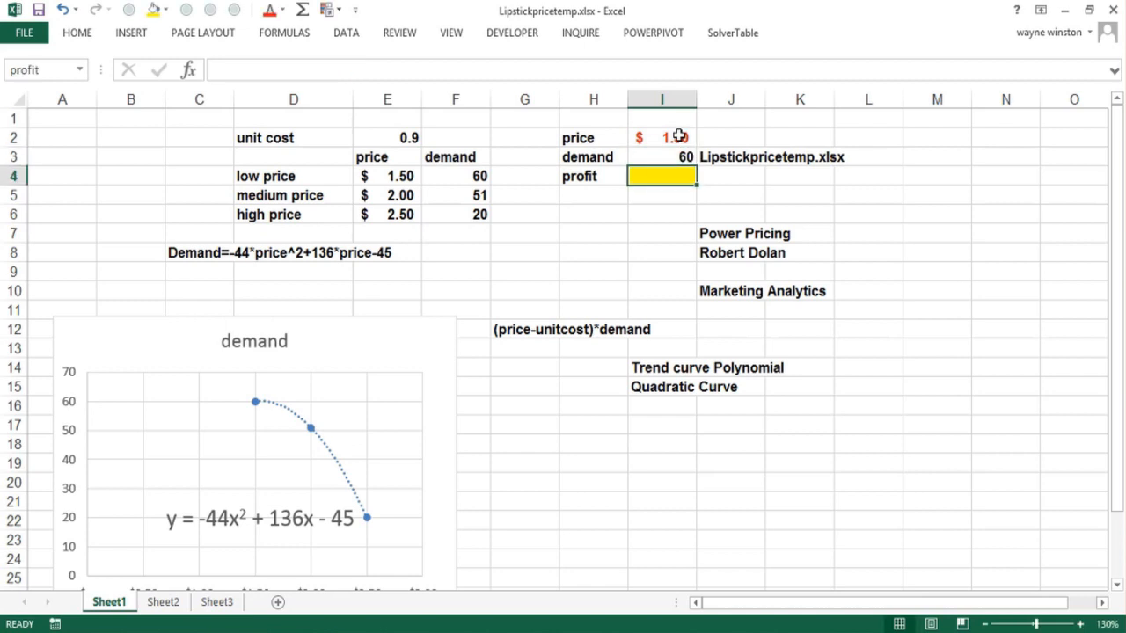
Step: Test the demand formula with trial prices of 2 and 2.5 in cell I2
left_click(673, 138)
type("2")
key("Return")
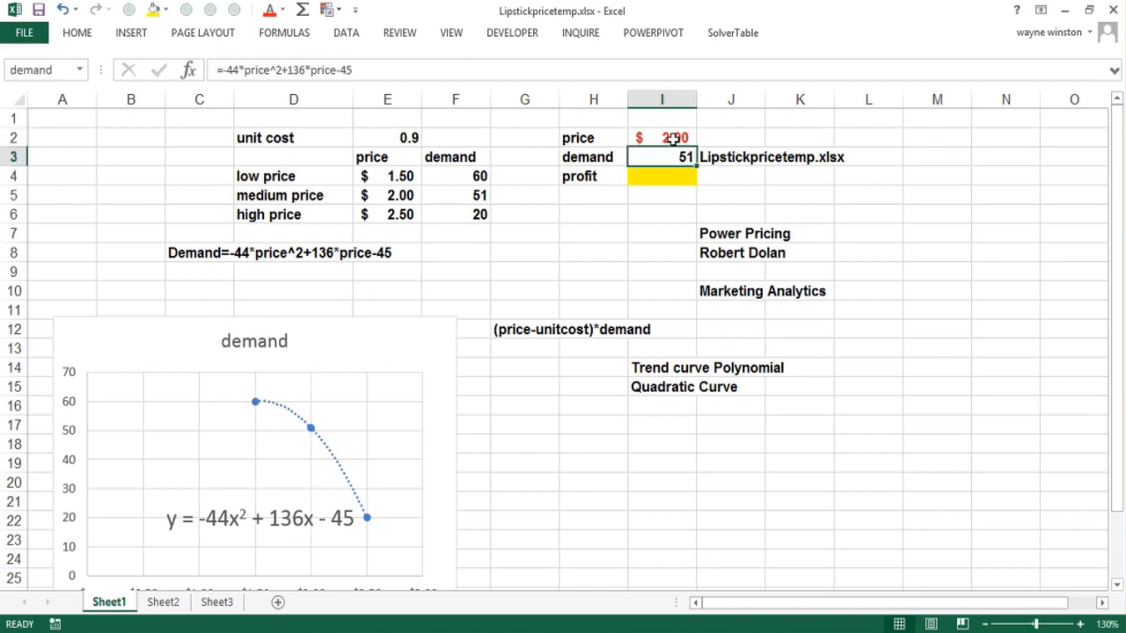
left_click(673, 138)
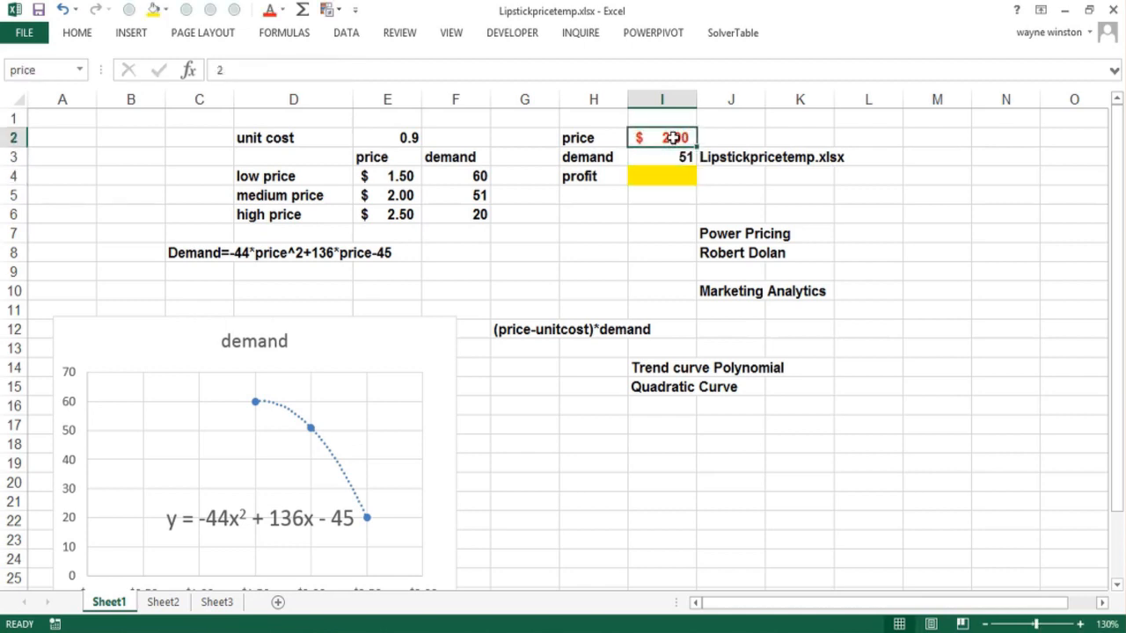
type("2.5")
key("Return")
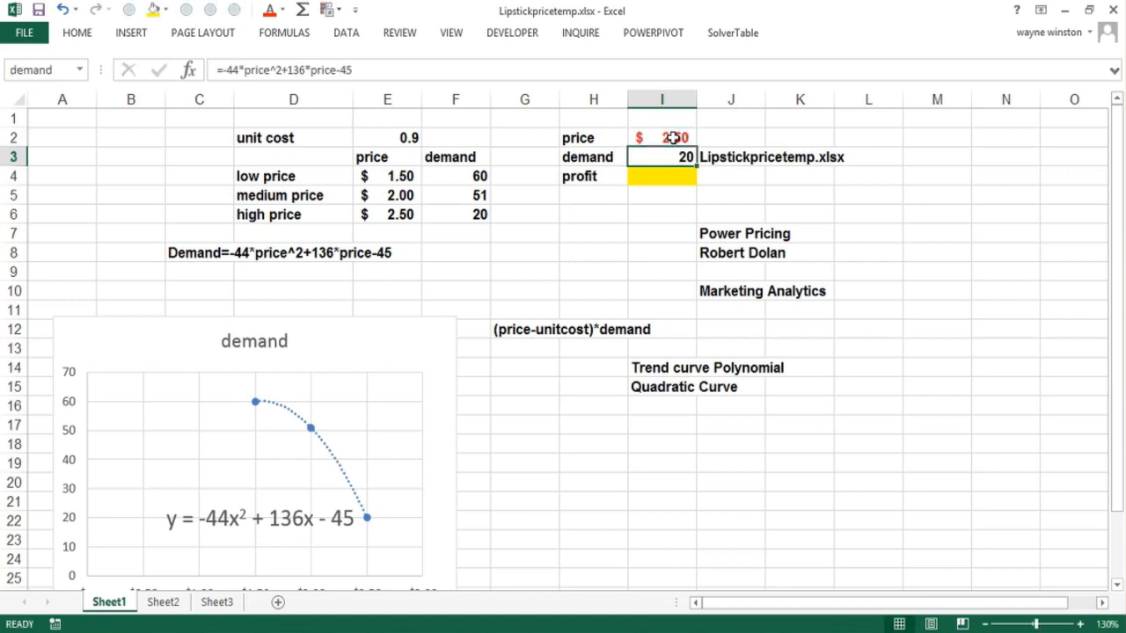
Step: Enter the profit formula =(price-unit_cost)*demand in cell I4, referencing the price, unit cost and demand cells
left_click(670, 176)
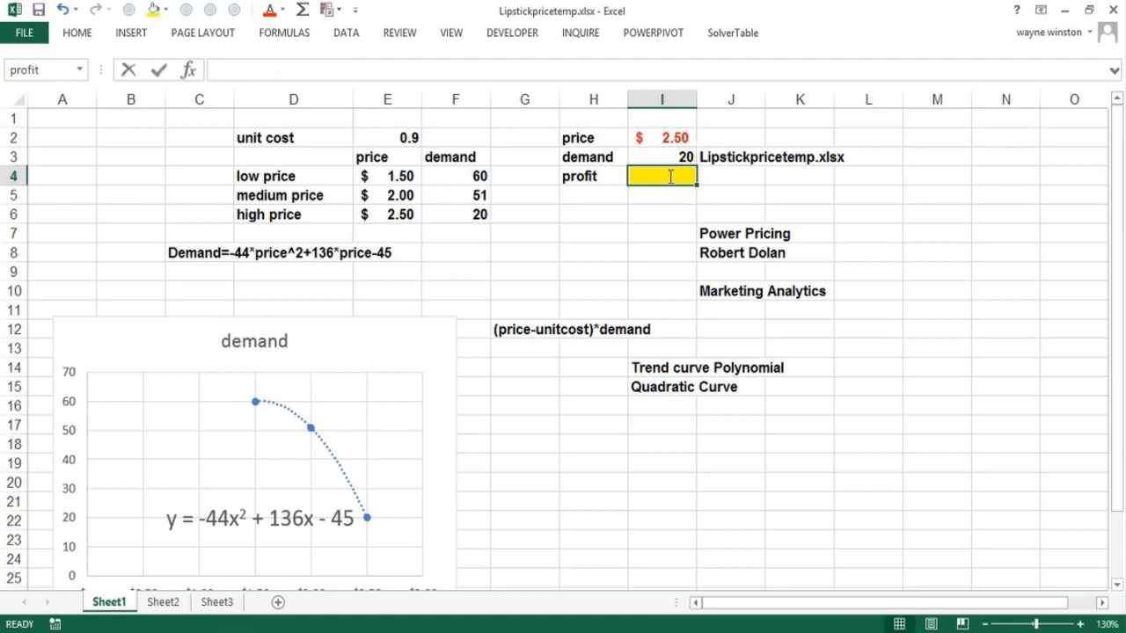
type("=(")
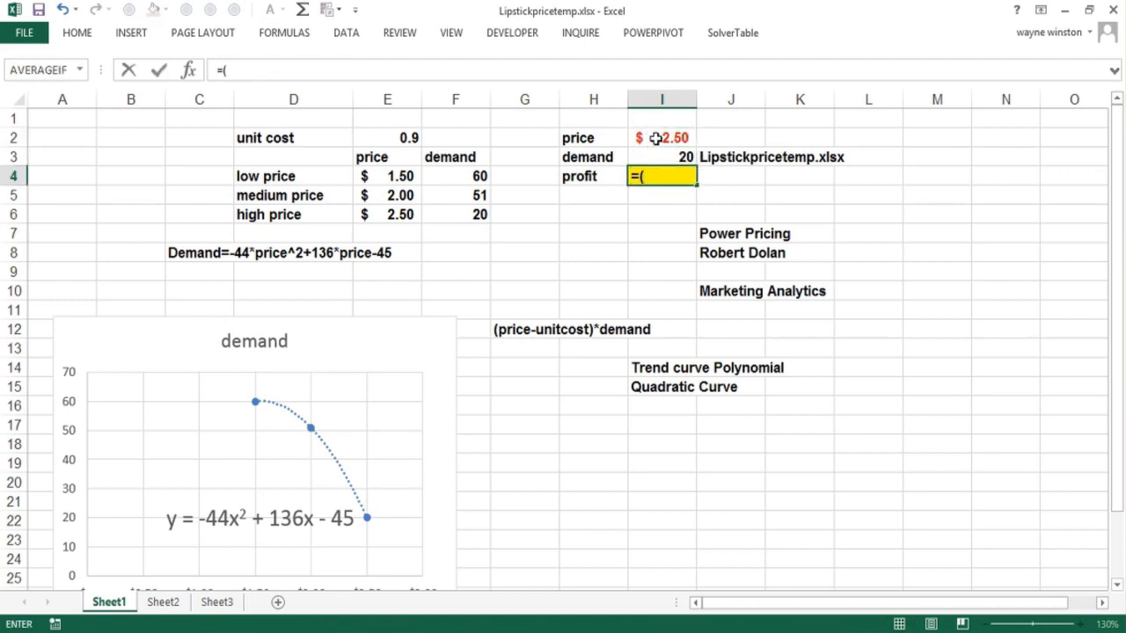
left_click(657, 138)
type("-")
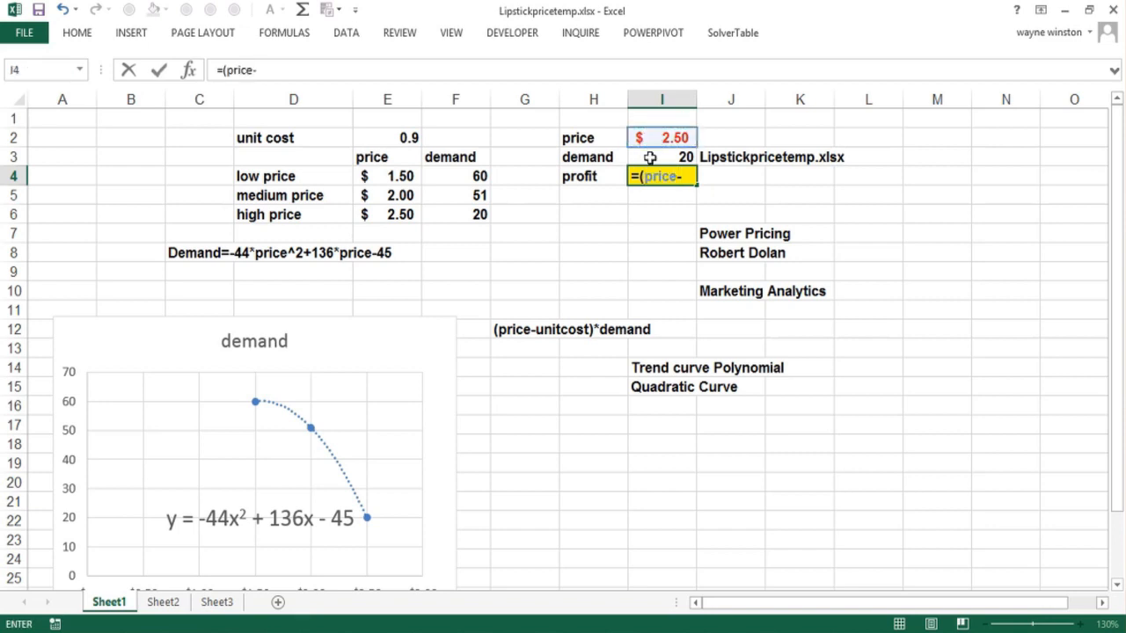
left_click(393, 138)
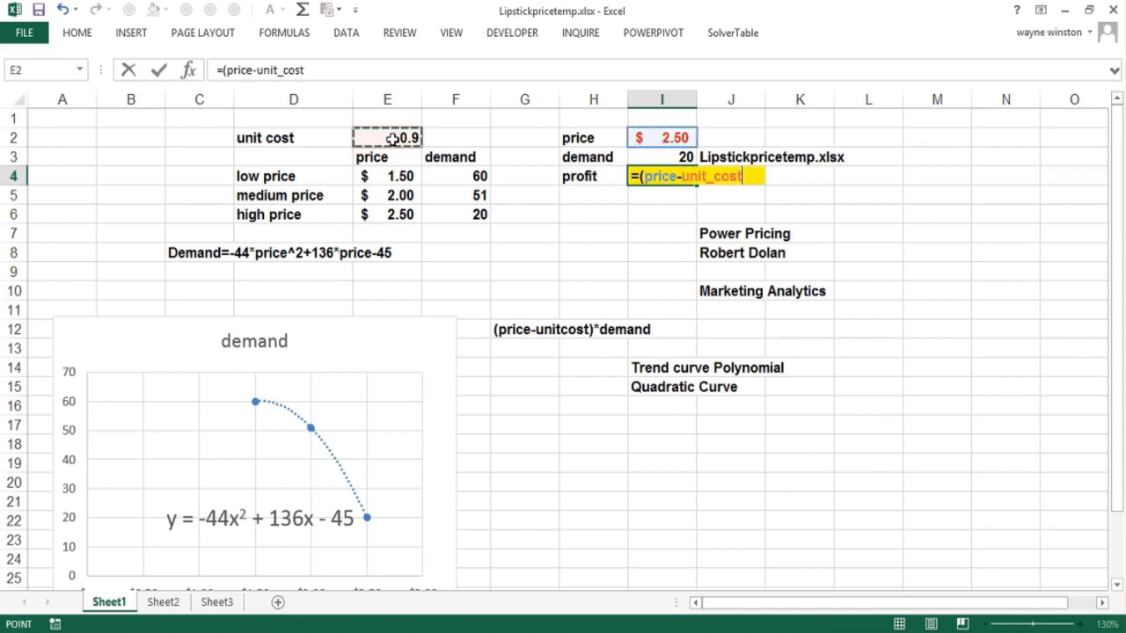
type(")*")
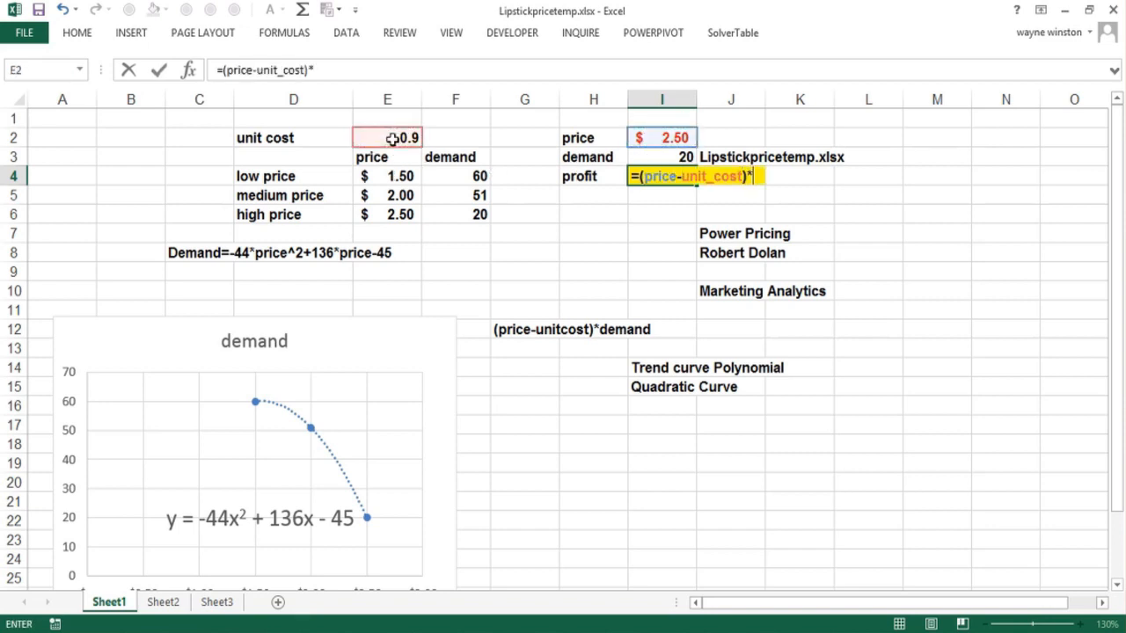
left_click(645, 154)
key("Return")
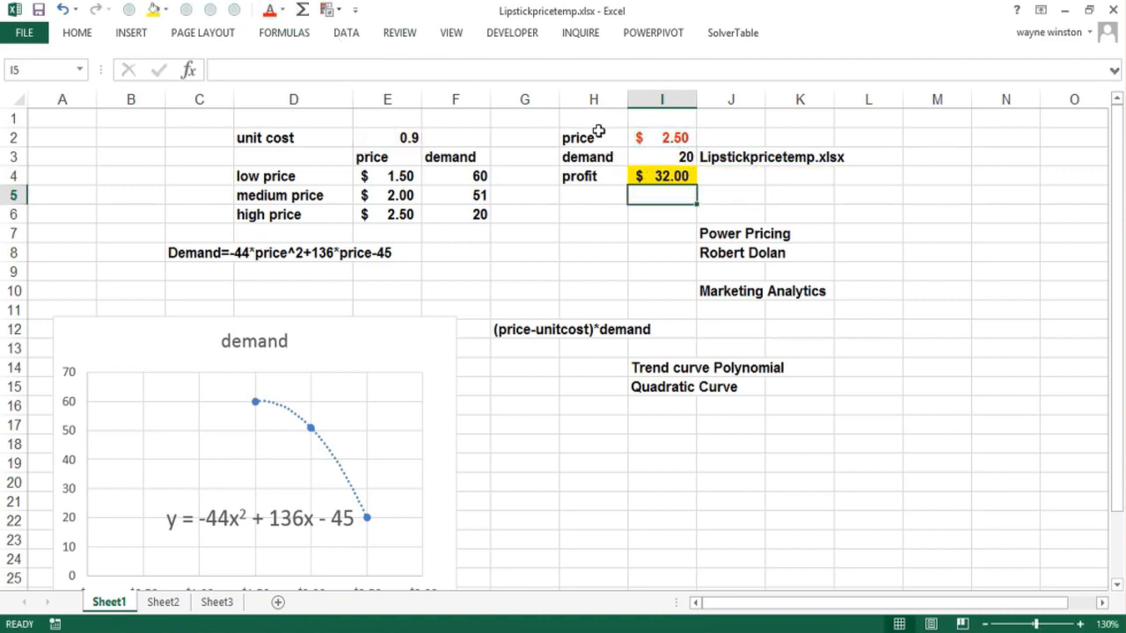
left_click(665, 138)
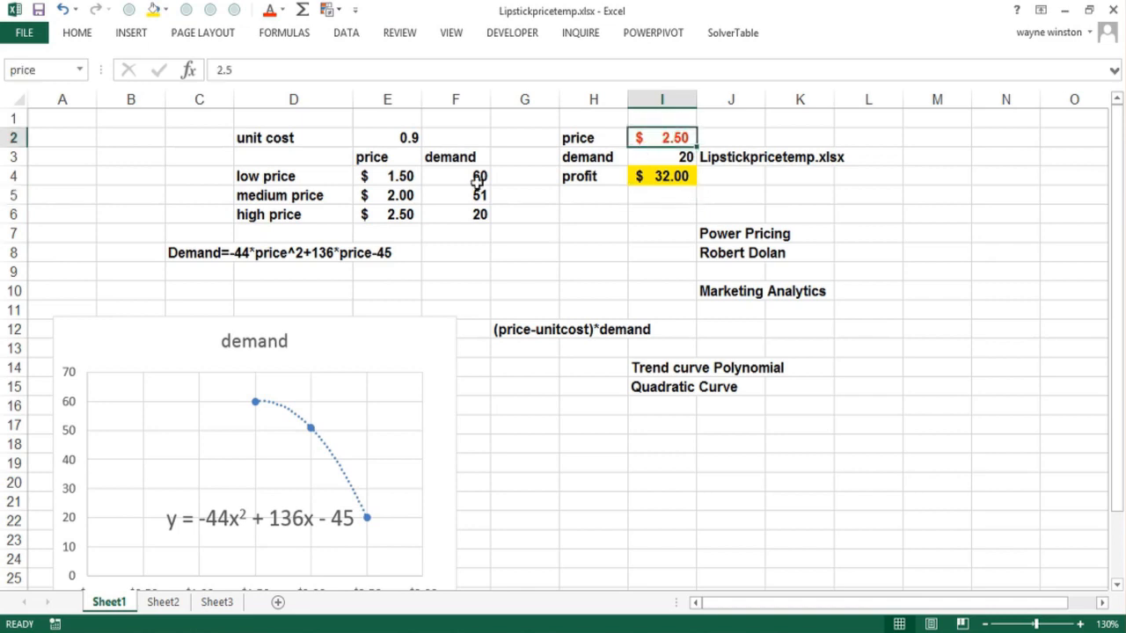
left_click(395, 216)
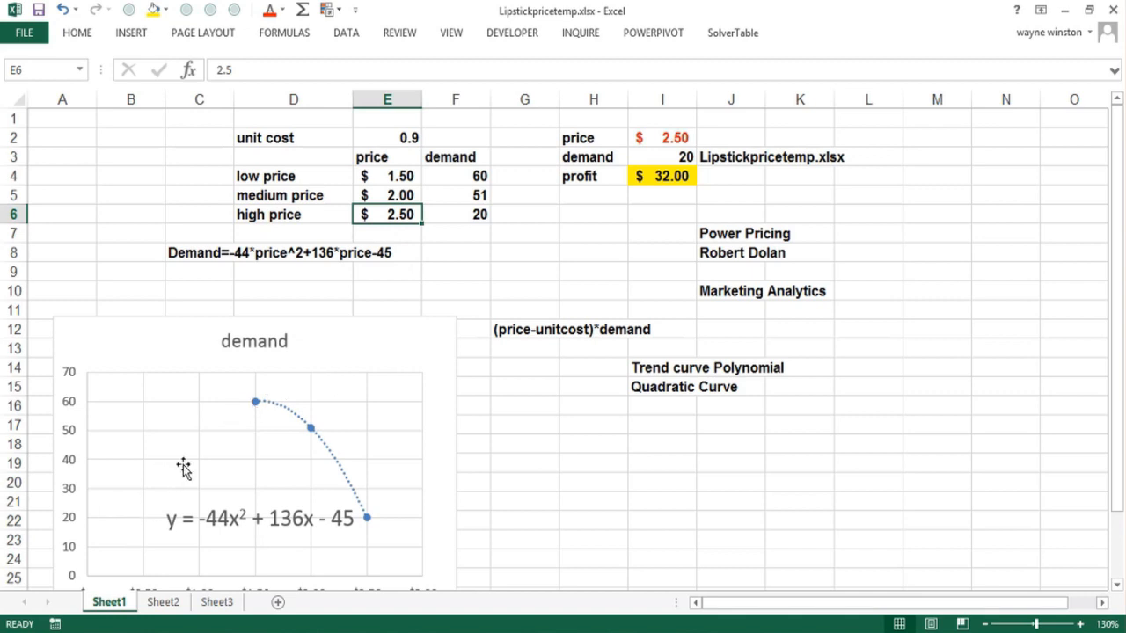
mouse_move(256, 402)
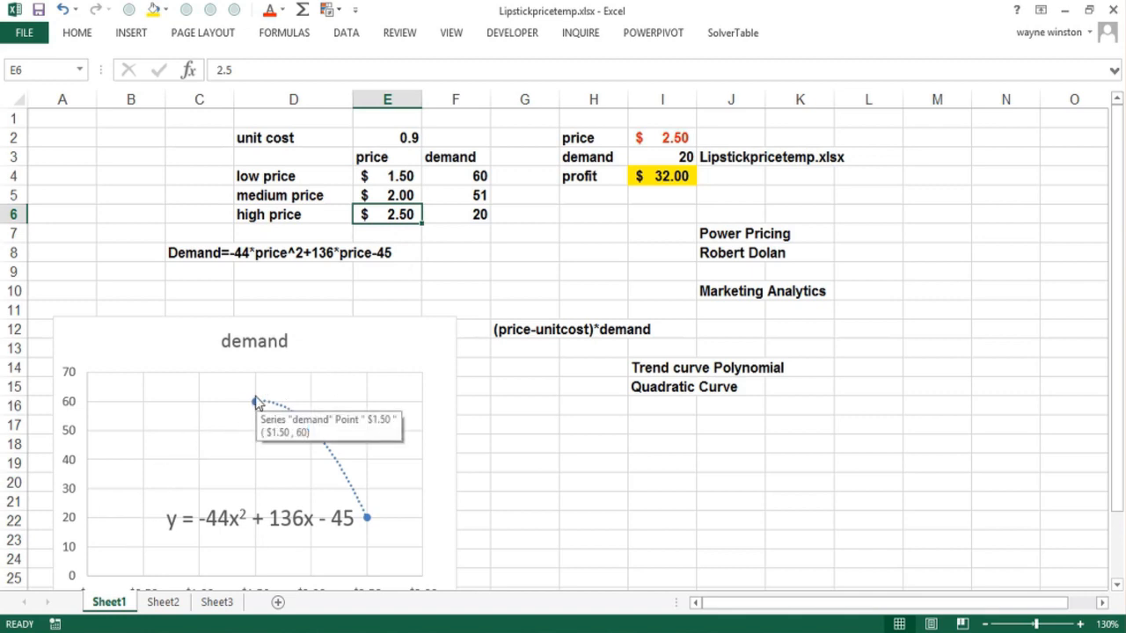
Step: Set up Solver to maximize the profit cell I4 by changing the price cell I2
left_click(344, 35)
left_click(1038, 76)
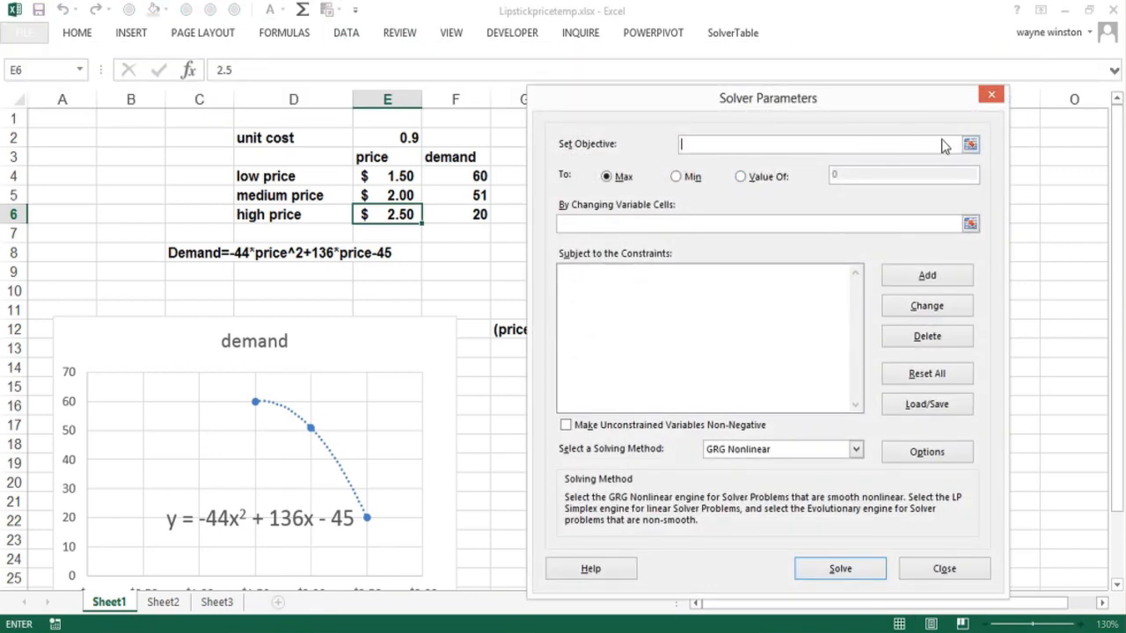
left_click(970, 144)
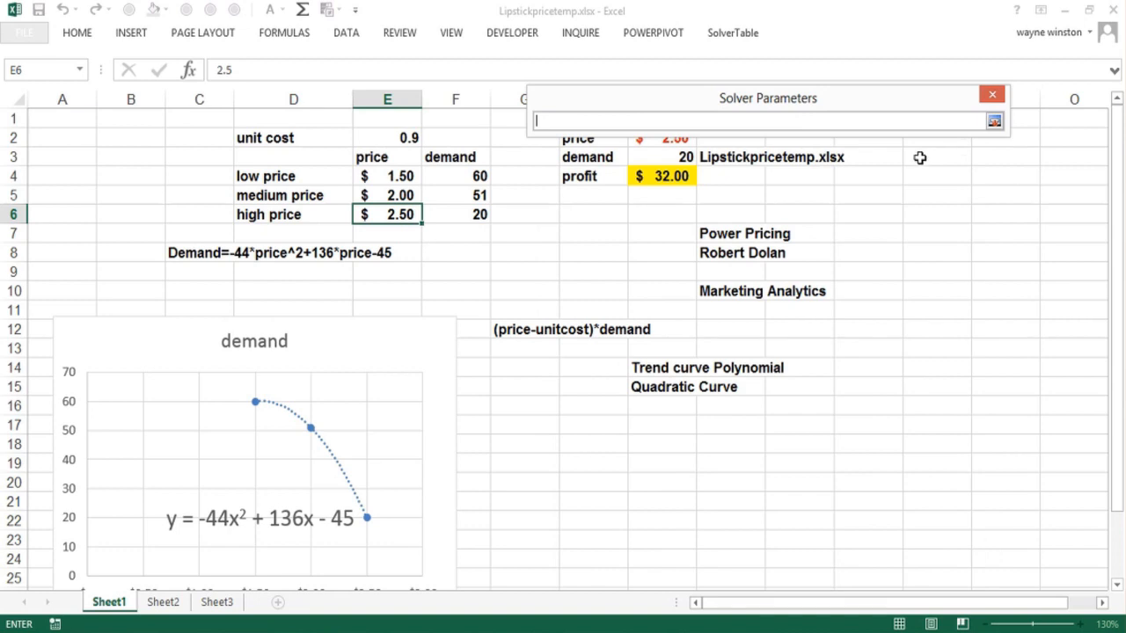
left_click(661, 179)
key("Return")
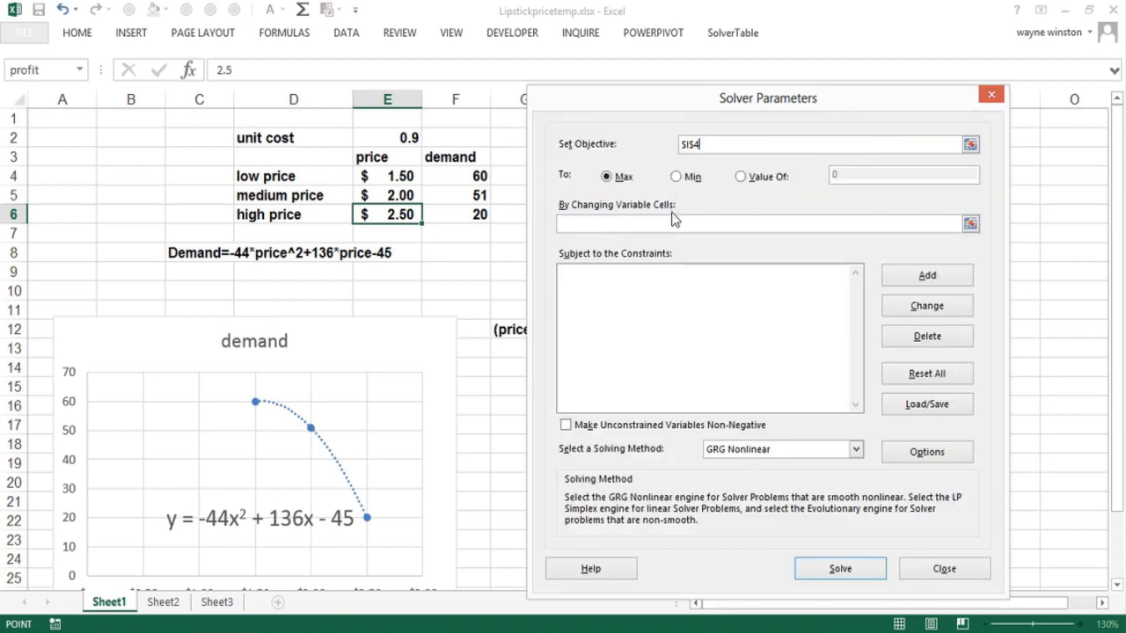
left_click(970, 226)
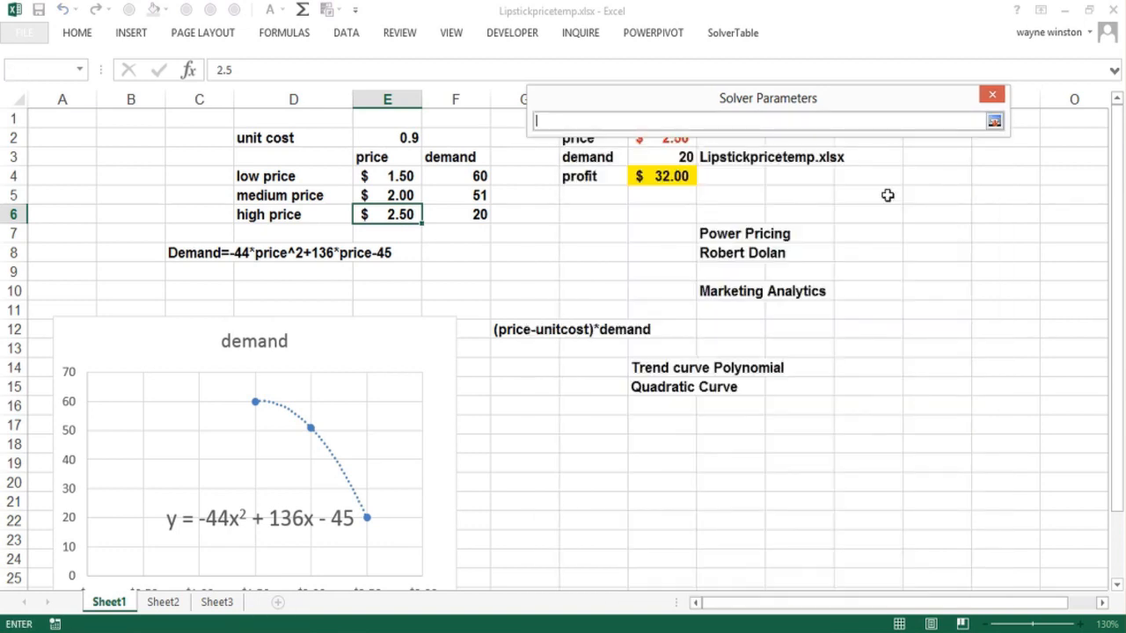
left_click_drag(709, 103, 874, 146)
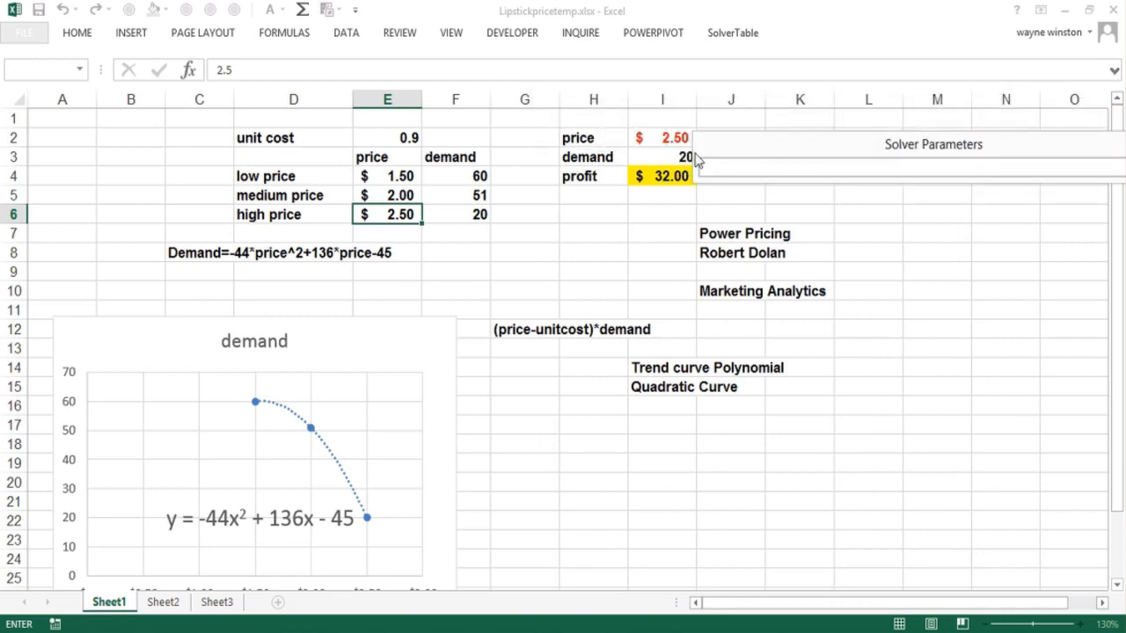
left_click(648, 137)
key("Return")
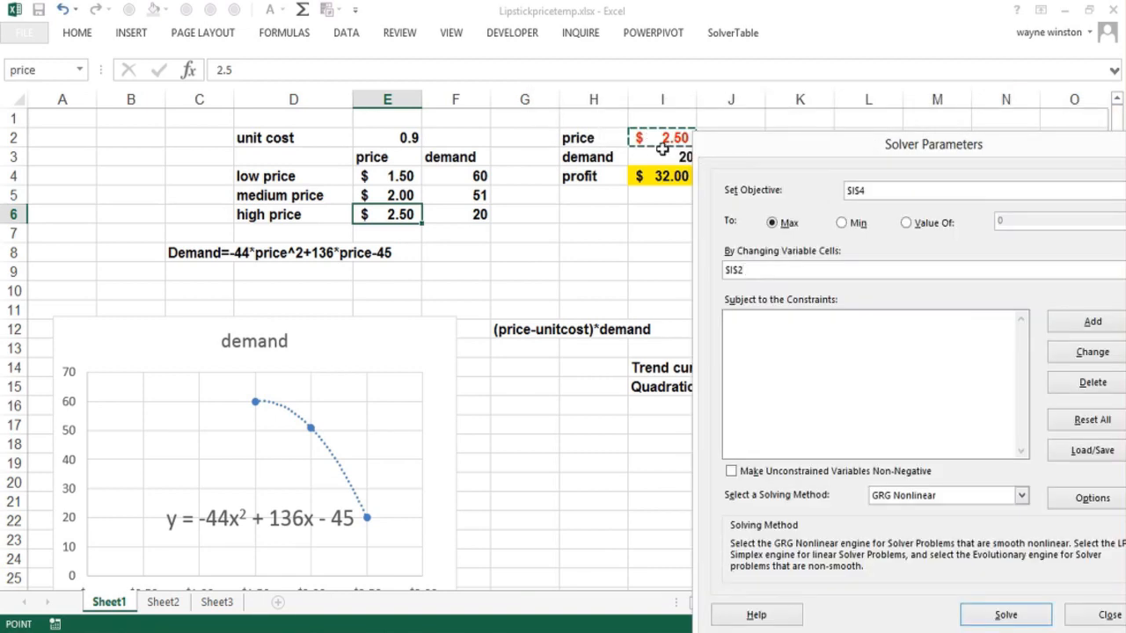
Step: Add a Solver constraint that keeps the price in I2 less than or equal to 2.5
left_click(1091, 322)
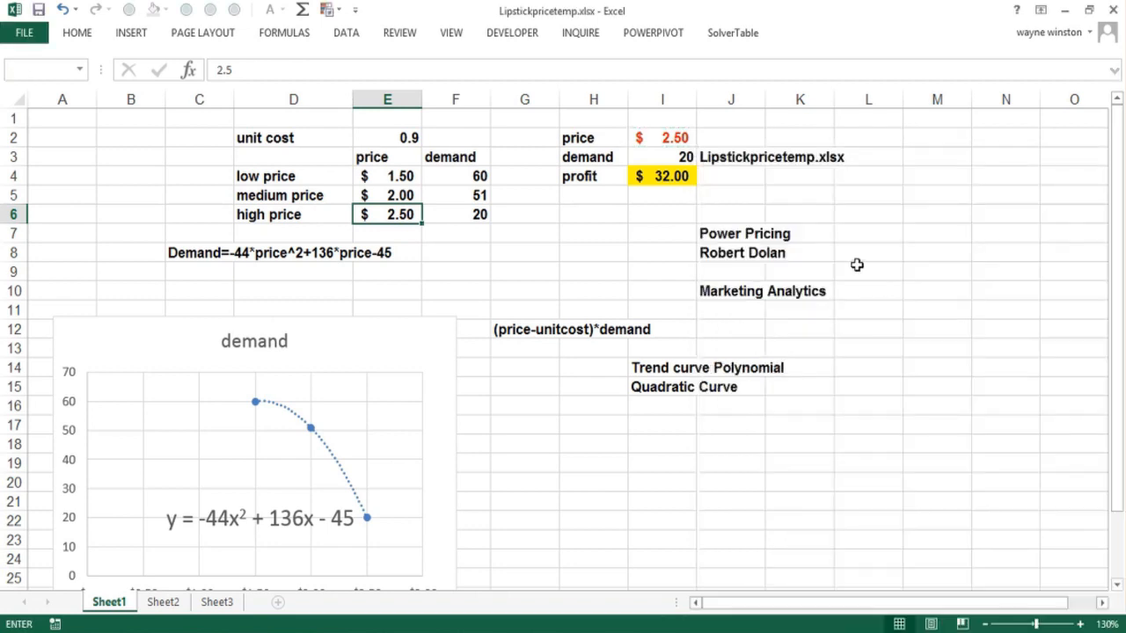
left_click(678, 138)
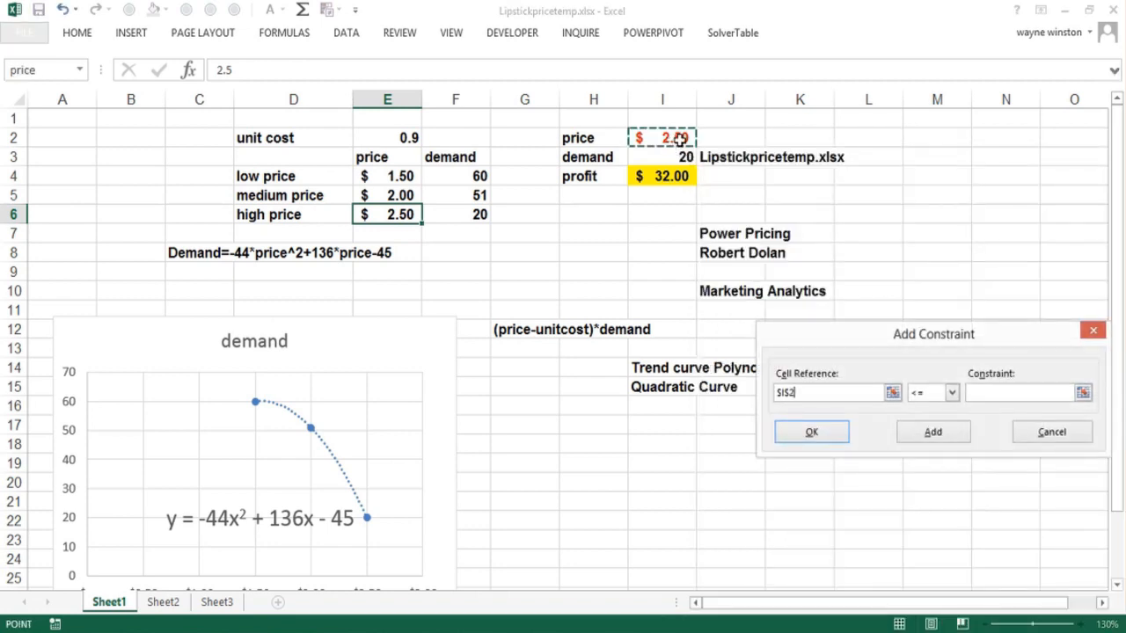
left_click(1016, 394)
type("2.5")
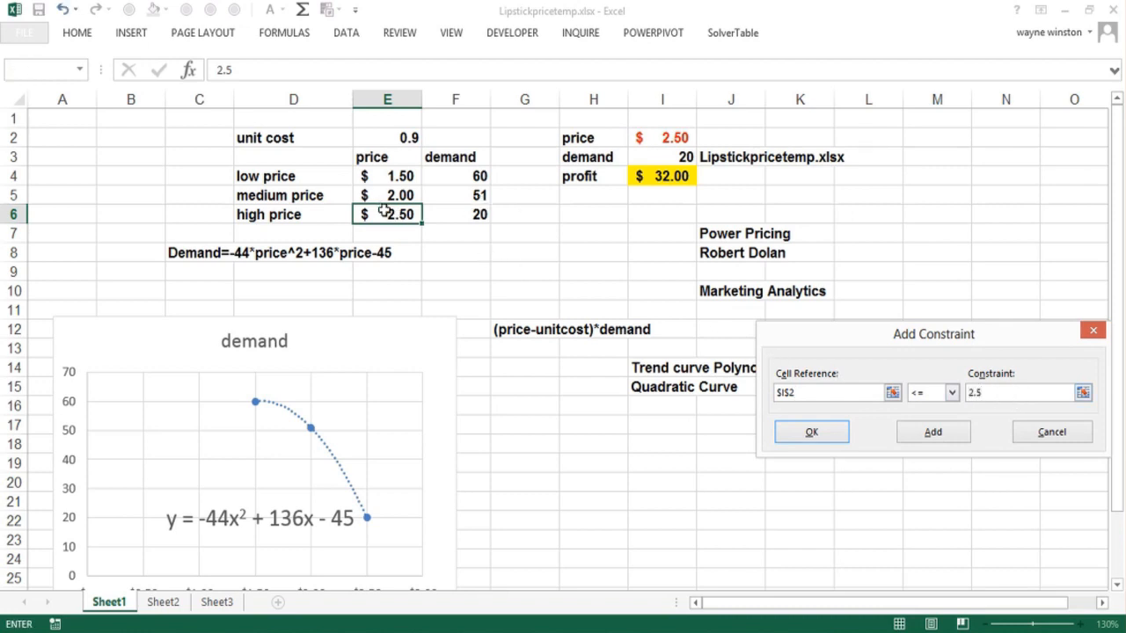
left_click(915, 433)
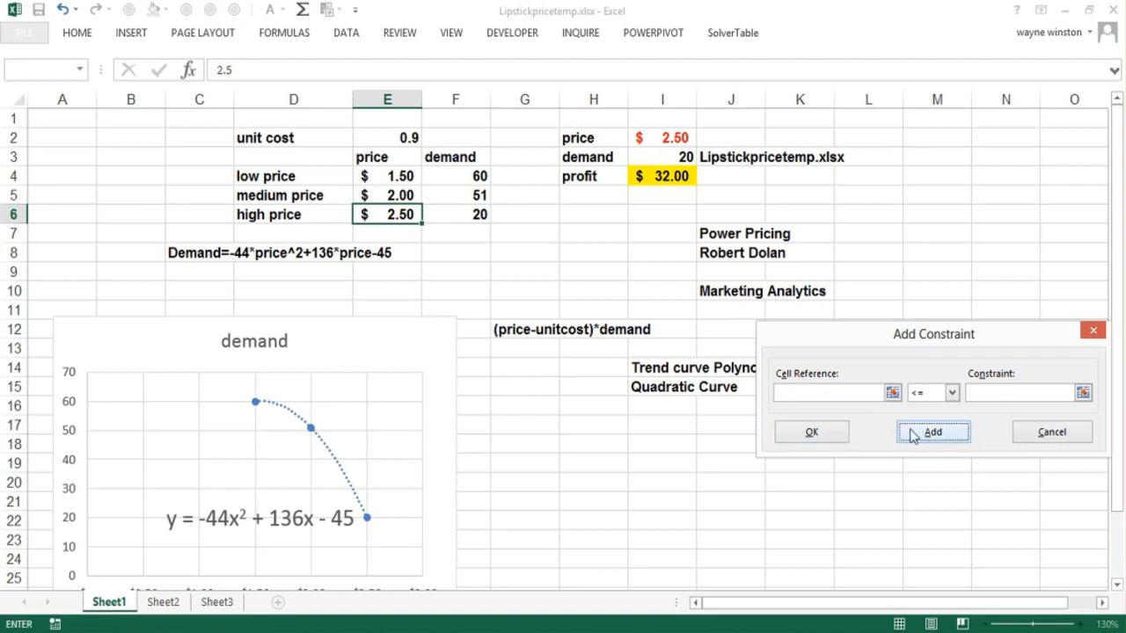
Step: Add a second Solver constraint requiring the price in I2 to be at least 1.5, and finish the constraints
left_click(645, 139)
left_click(951, 393)
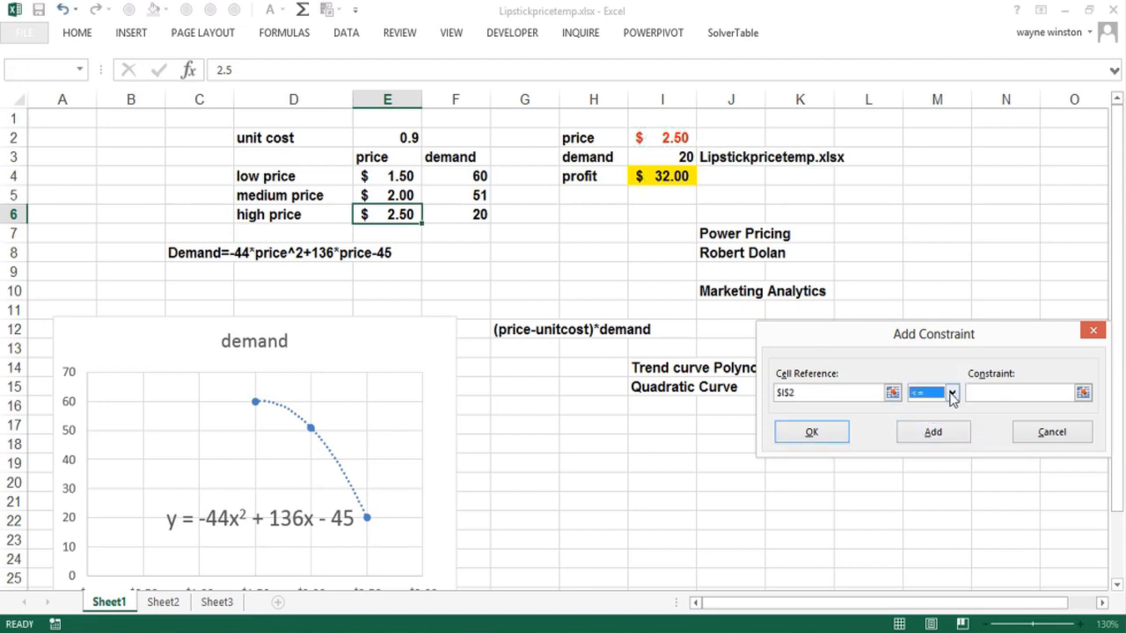
left_click(922, 431)
left_click(973, 397)
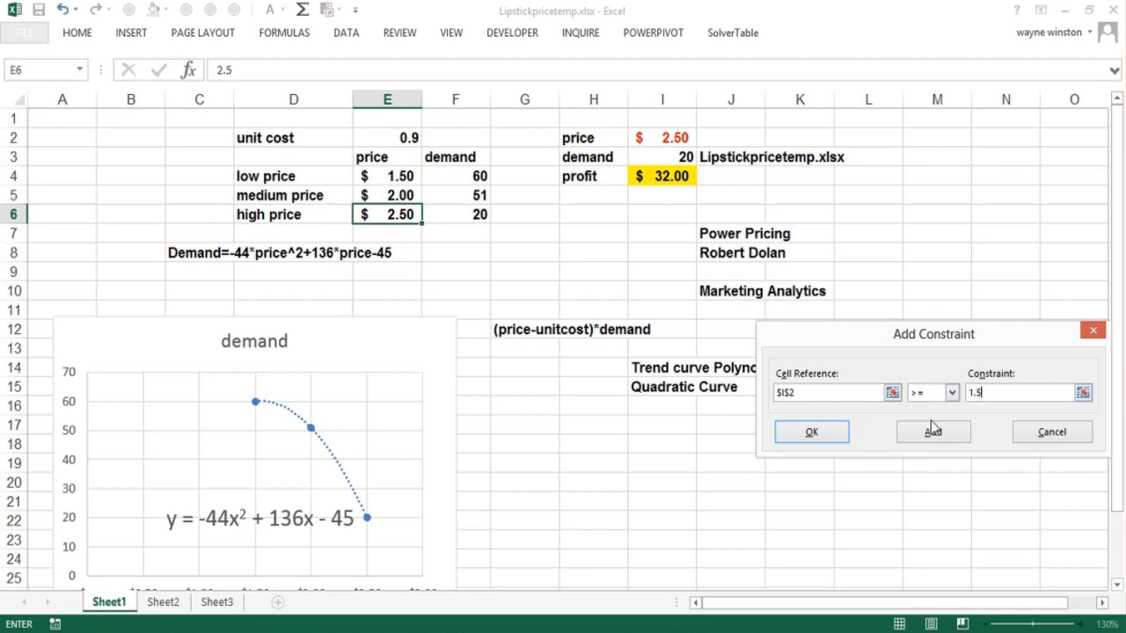
left_click(811, 432)
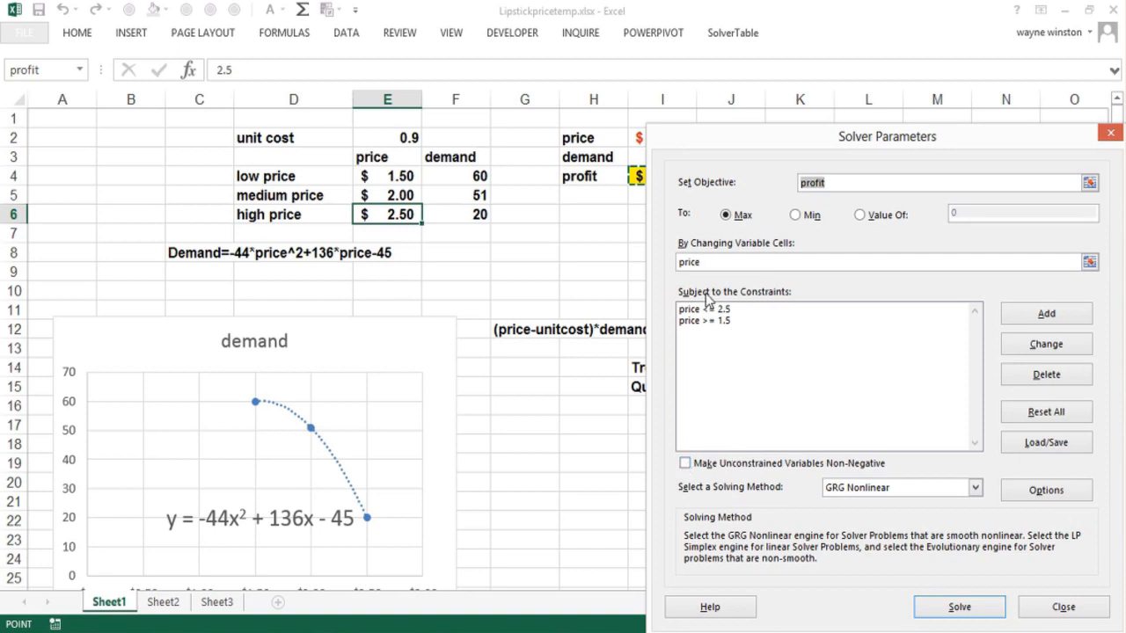
Step: Solve the pricing model with the GRG Nonlinear method and keep the Solver solution
left_click(959, 606)
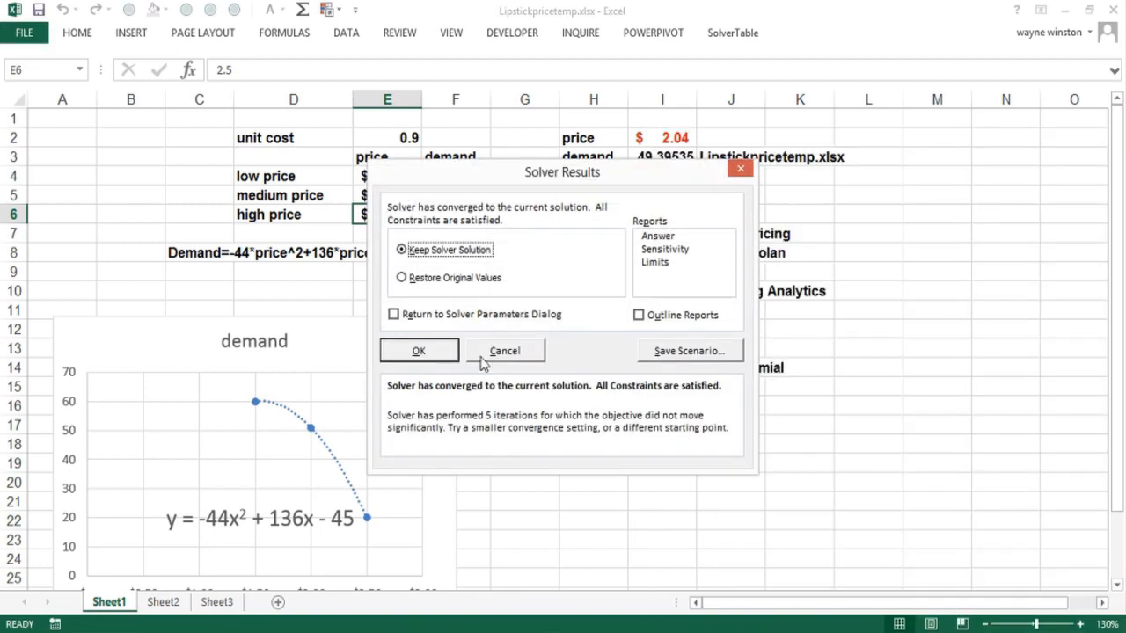
left_click(418, 350)
left_click(545, 253)
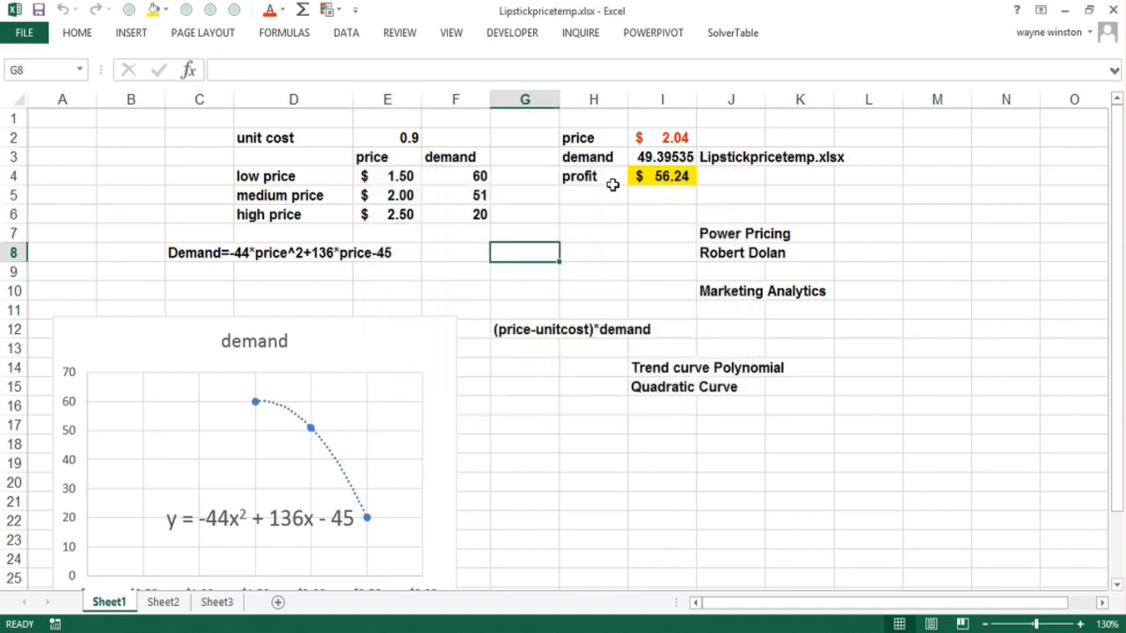
left_click(643, 139)
left_click(533, 395)
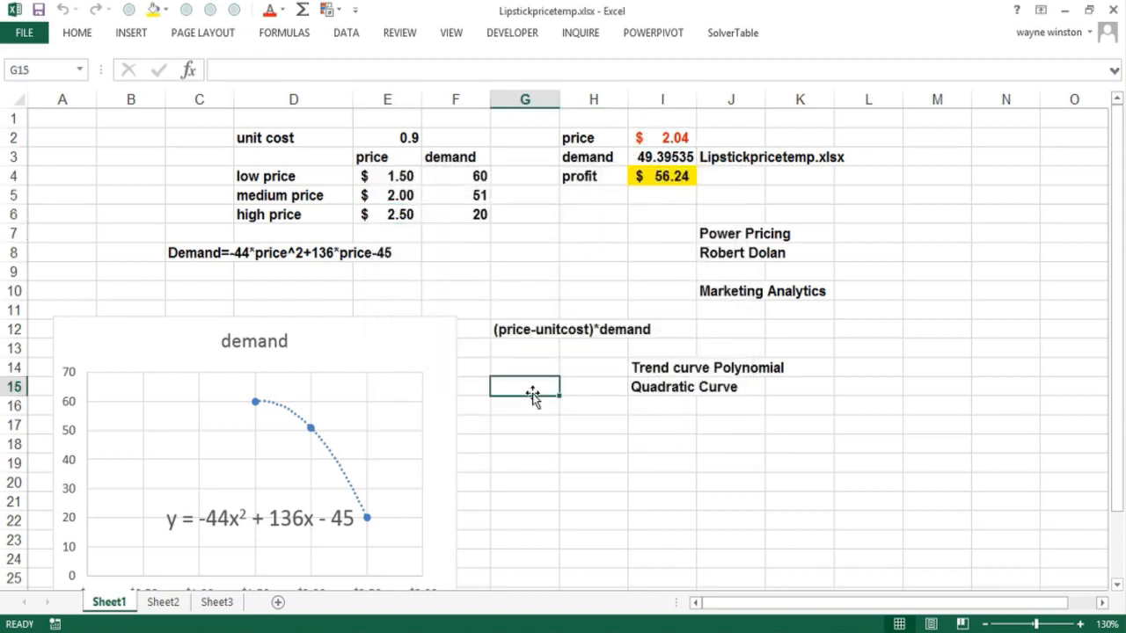